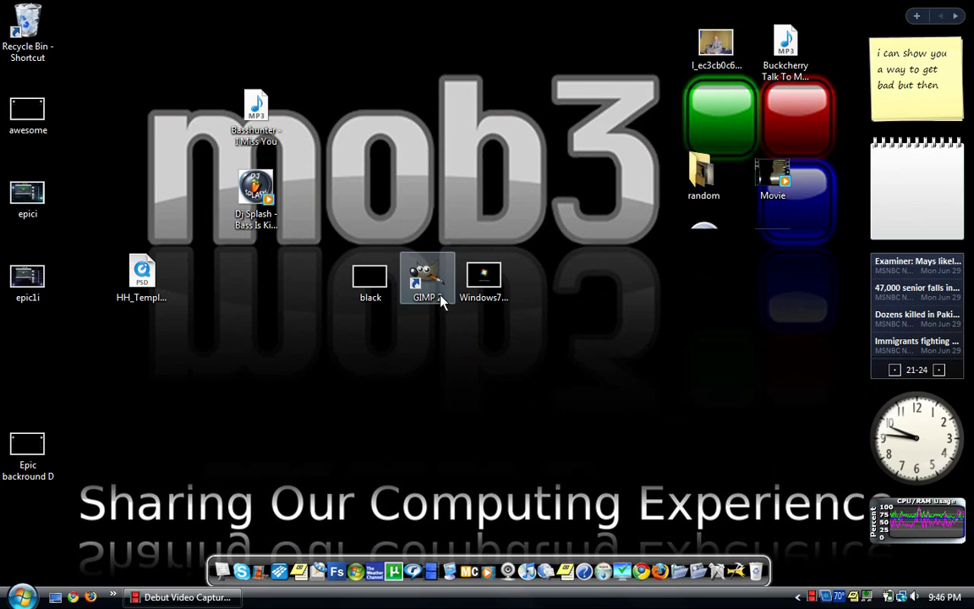
# - Bring up the context menu for the 'black' image file on the desktop
pyautogui.rightClick(373, 286)
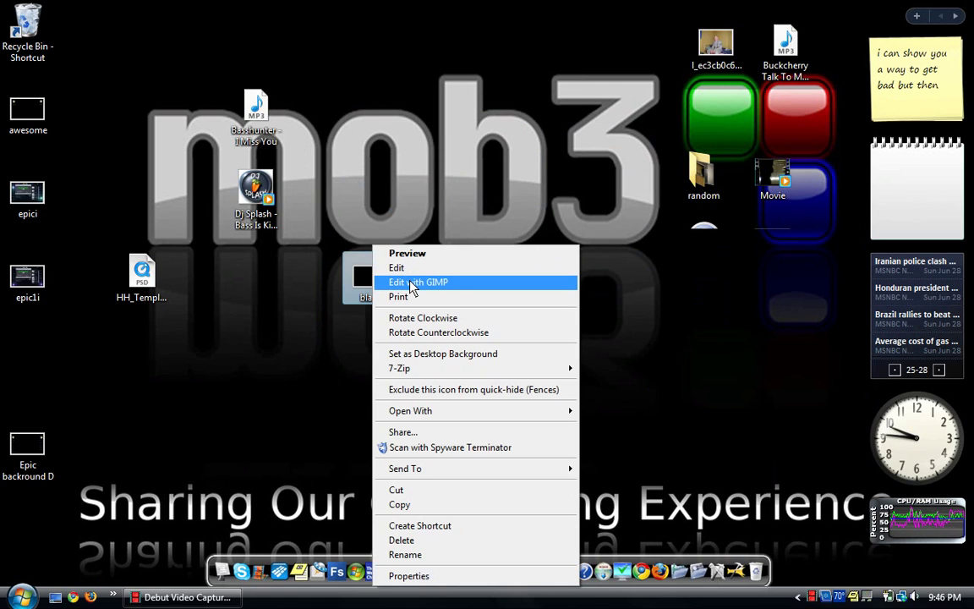
# - Open black.jpg with 'Edit with GIMP' and restore its image window from the taskbar
pyautogui.click(411, 282)
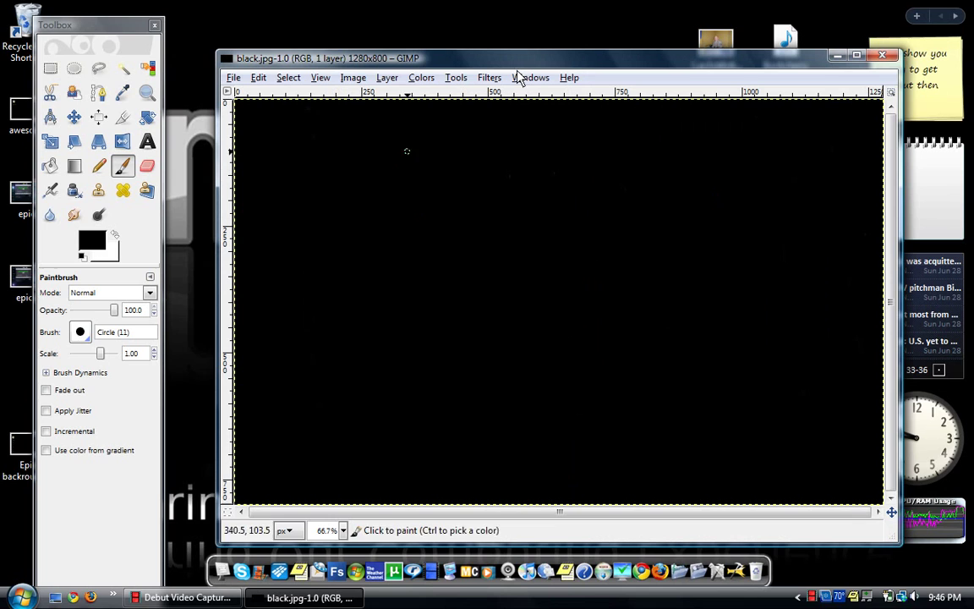
pyautogui.moveTo(571, 68)
pyautogui.mouseDown()
pyautogui.moveTo(590, 67)
pyautogui.moveTo(654, 102)
pyautogui.moveTo(563, 57)
pyautogui.mouseUp()
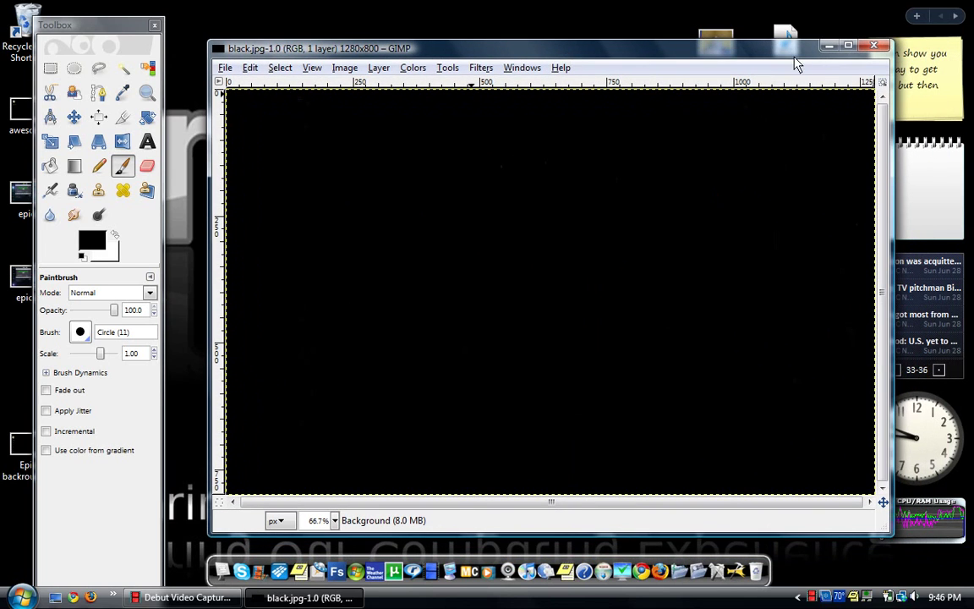
pyautogui.click(829, 45)
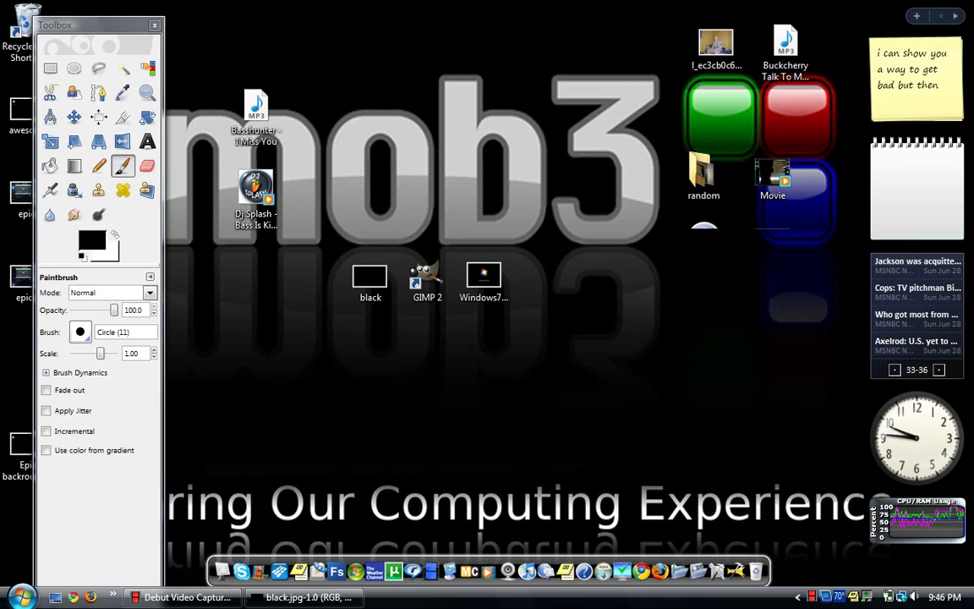
pyautogui.click(300, 596)
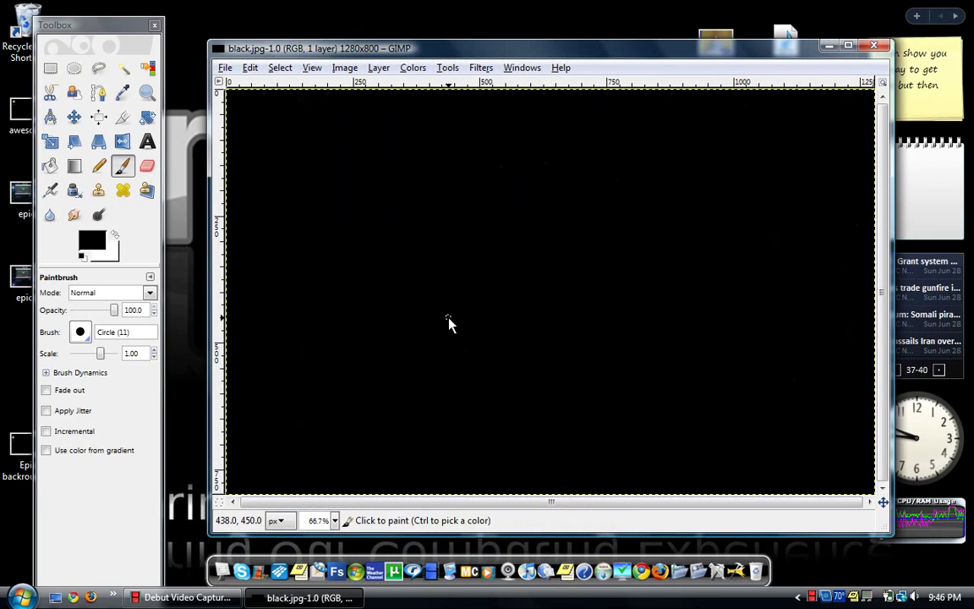
# - Paste the Windows 7 boot image as a layer and erase its 'Starting Windows' caption
pyautogui.hotkey('ctrl', 'v')
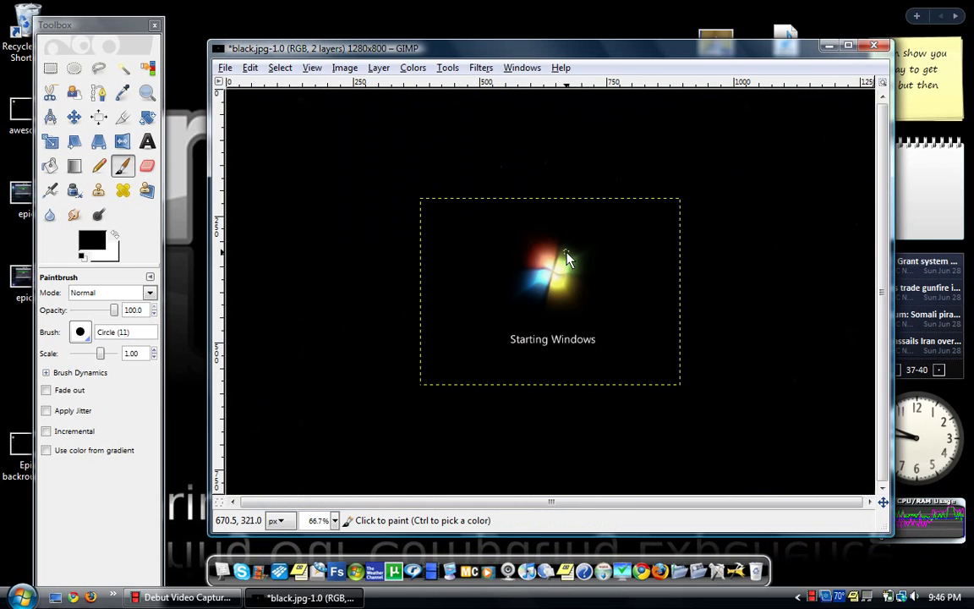
pyautogui.click(147, 166)
pyautogui.click(601, 343)
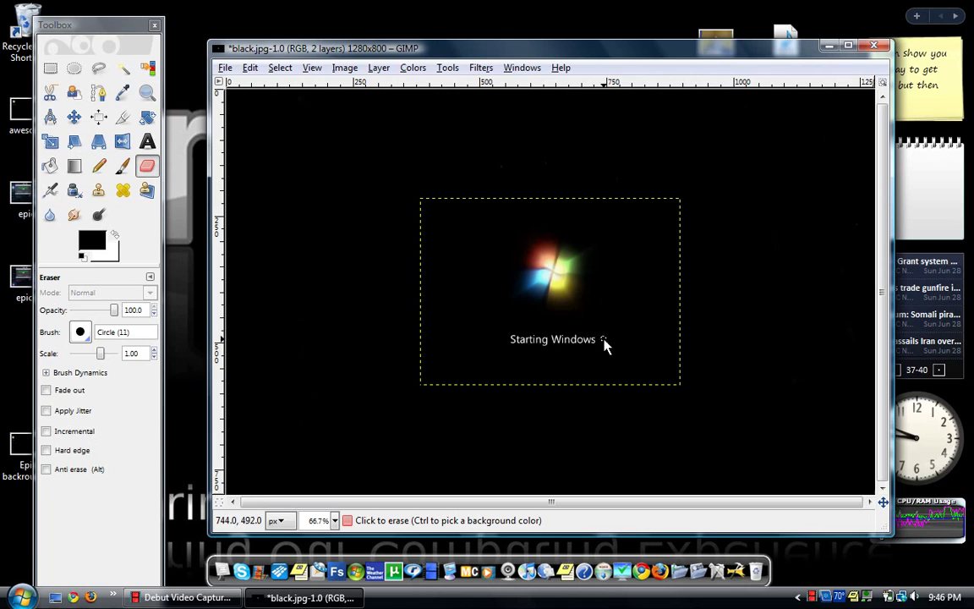
pyautogui.moveTo(584, 344)
pyautogui.mouseDown()
pyautogui.moveTo(547, 346)
pyautogui.moveTo(508, 336)
pyautogui.moveTo(543, 345)
pyautogui.mouseUp()
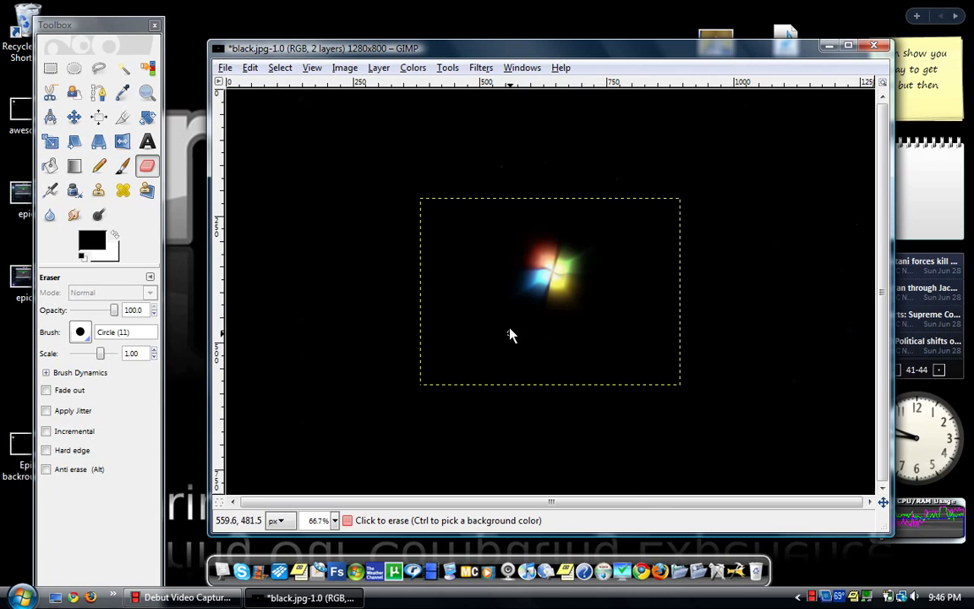
# - Move the Windows logo to the top-left corner and drop the Windows7 boot image in as another layer
pyautogui.click(75, 117)
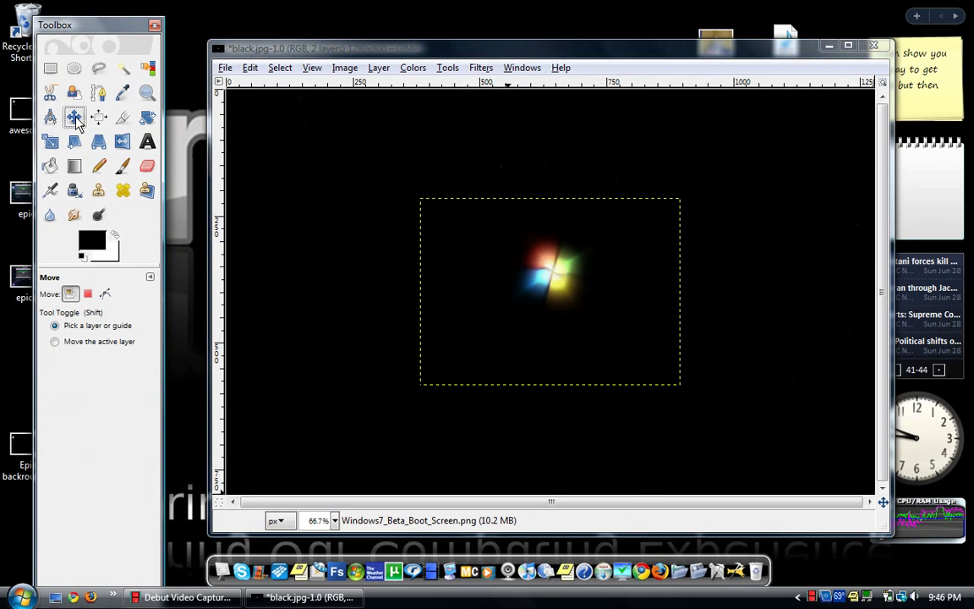
pyautogui.moveTo(556, 269); pyautogui.dragTo(265, 153)
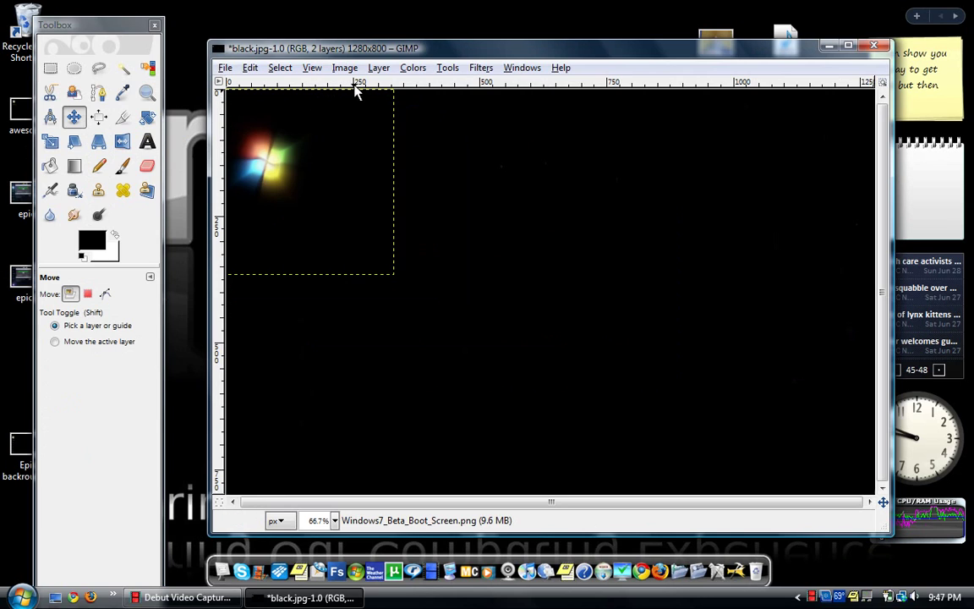
pyautogui.moveTo(282, 154); pyautogui.dragTo(286, 159)
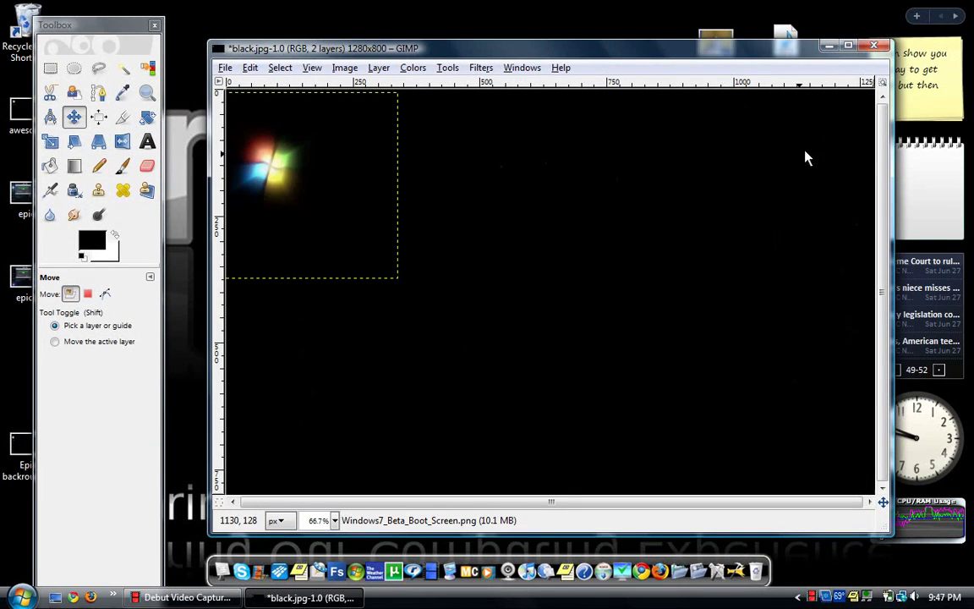
pyautogui.click(829, 44)
pyautogui.moveTo(488, 283); pyautogui.dragTo(570, 235)
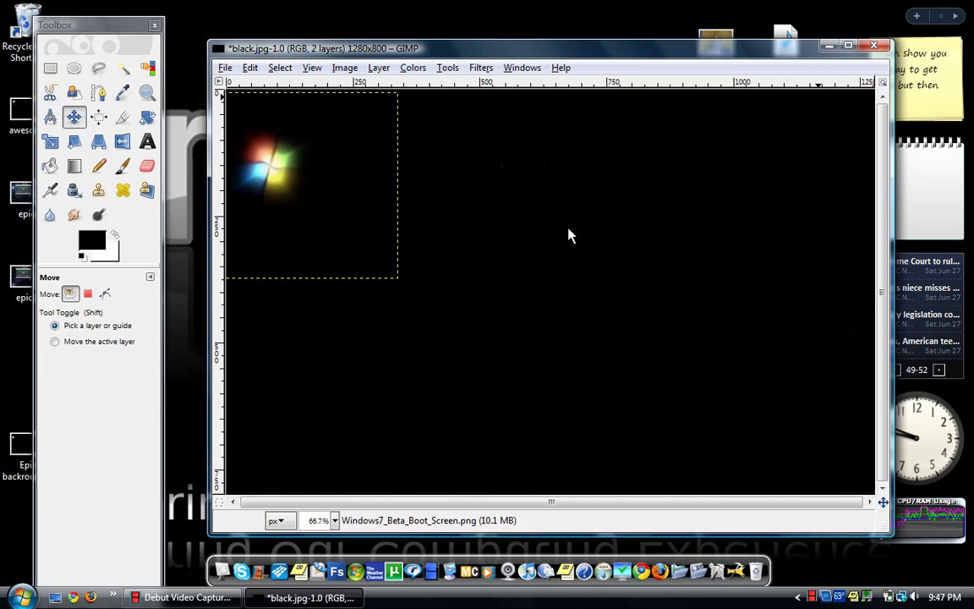
# - Erase the second boot image's caption using the Circle (19) eraser brush
pyautogui.click(147, 165)
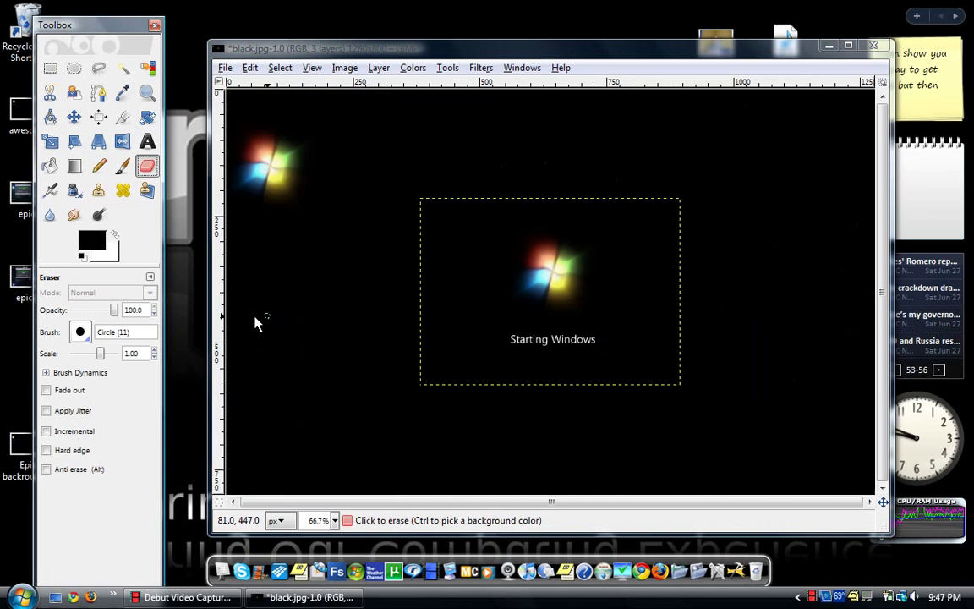
pyautogui.click(80, 331)
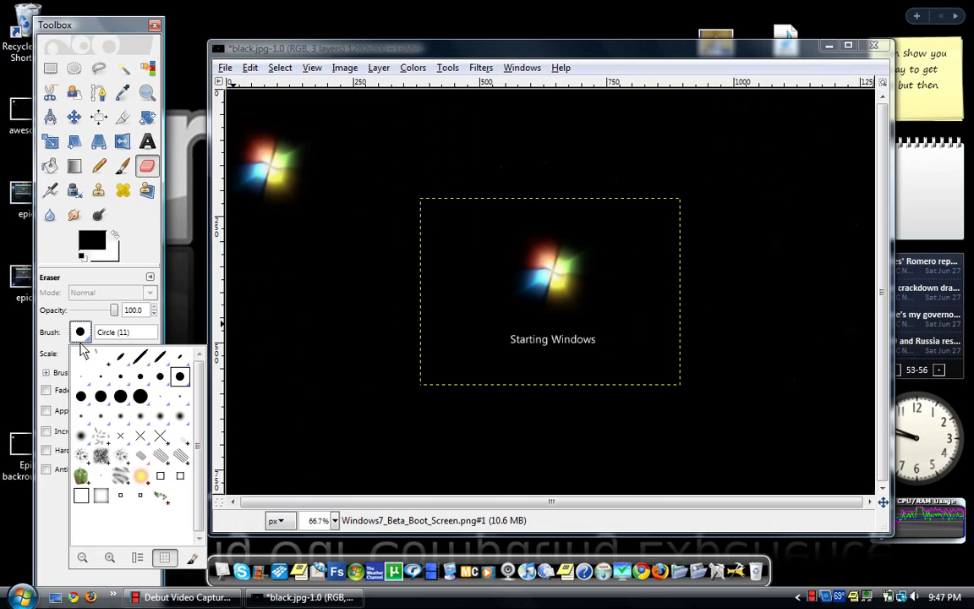
pyautogui.doubleClick(141, 407)
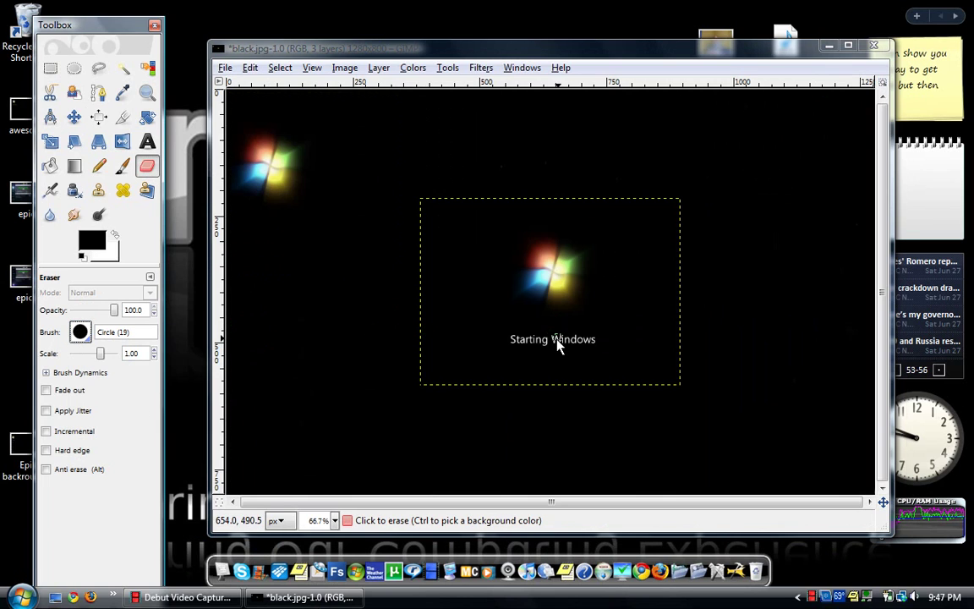
pyautogui.moveTo(517, 340)
pyautogui.mouseDown()
pyautogui.moveTo(555, 344)
pyautogui.moveTo(500, 346)
pyautogui.moveTo(527, 336)
pyautogui.moveTo(515, 338)
pyautogui.moveTo(594, 340)
pyautogui.moveTo(496, 344)
pyautogui.mouseUp()
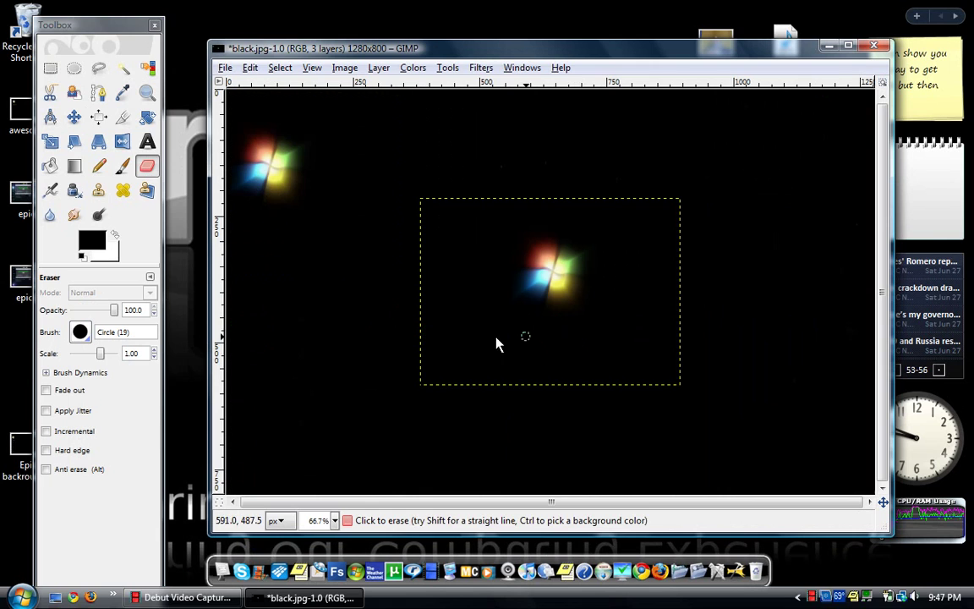
# - Move the second Windows logo into the canvas's top-right corner
pyautogui.click(71, 113)
pyautogui.moveTo(553, 280); pyautogui.dragTo(824, 179)
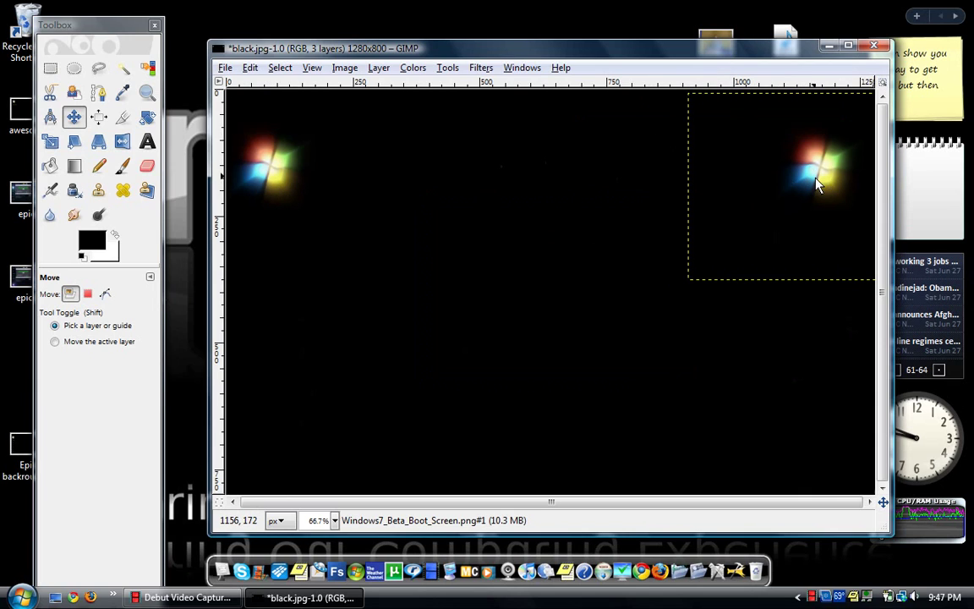
pyautogui.moveTo(817, 184)
pyautogui.mouseDown()
pyautogui.moveTo(834, 179)
pyautogui.moveTo(827, 173)
pyautogui.mouseUp()
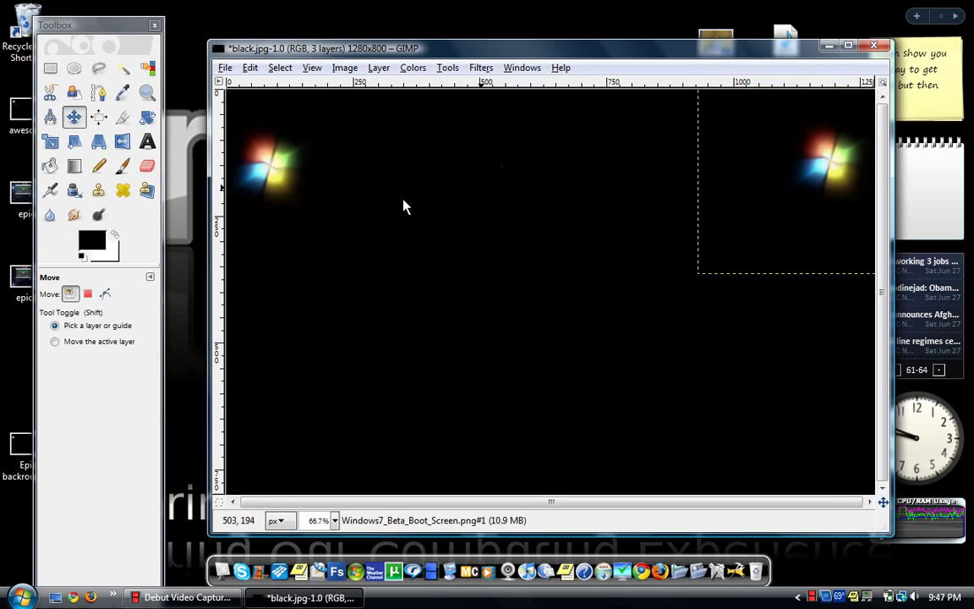
# - Add a left-edge text block with lines for the channel name, 'Youtube' and 'Page'
pyautogui.click(147, 142)
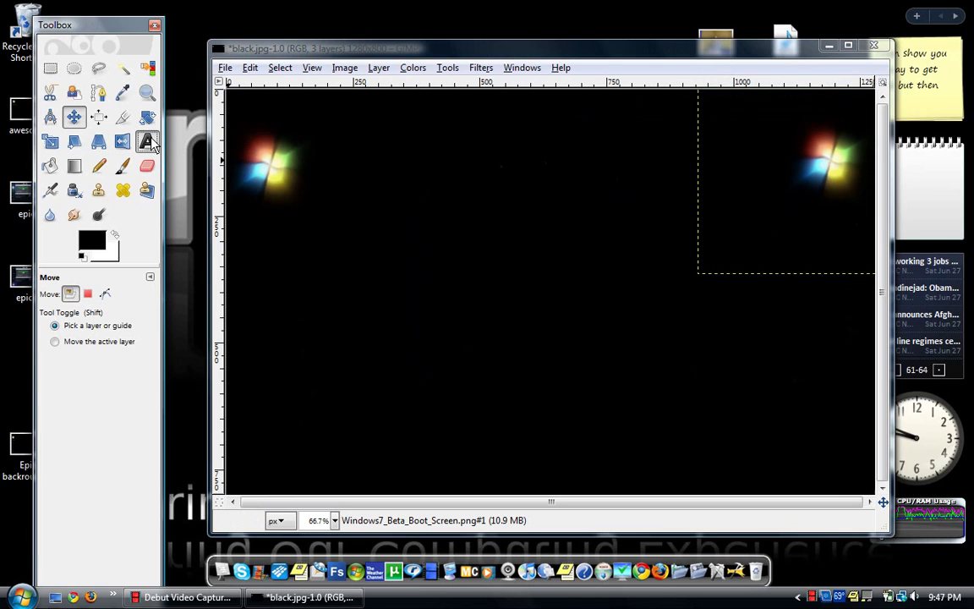
pyautogui.click(265, 233)
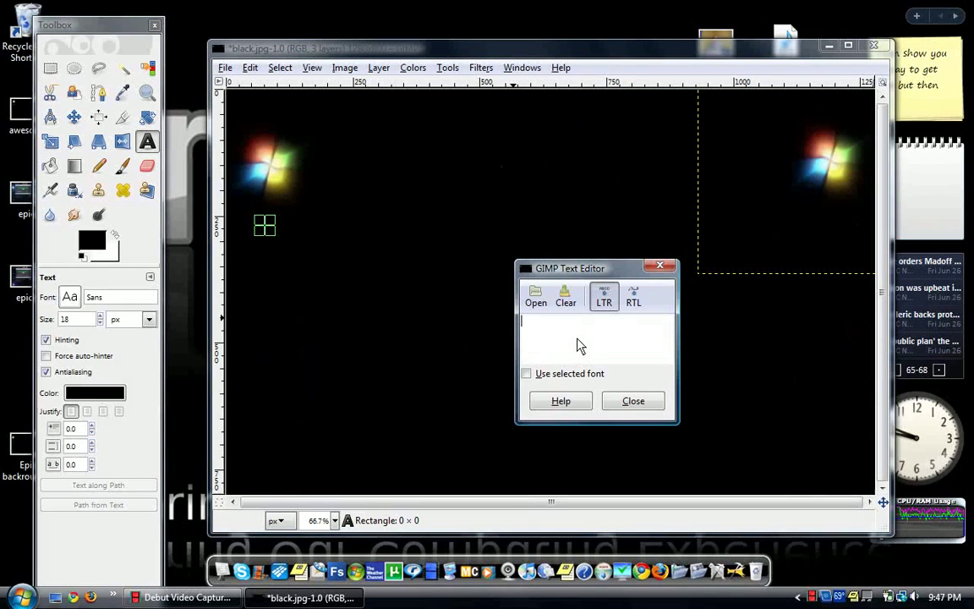
pyautogui.write('AJwendell')
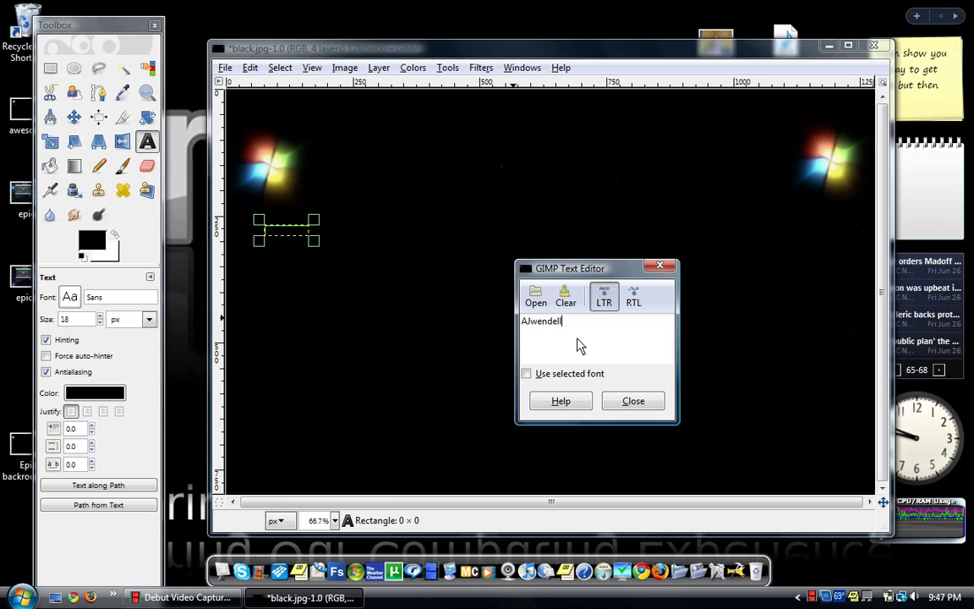
pyautogui.write('s')
pyautogui.press('Return')
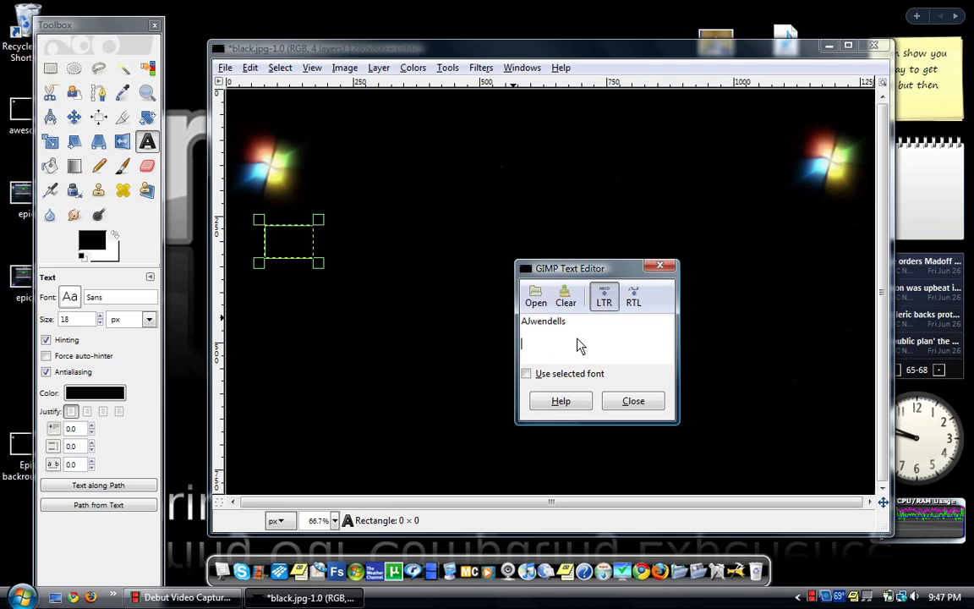
pyautogui.write('Youtube')
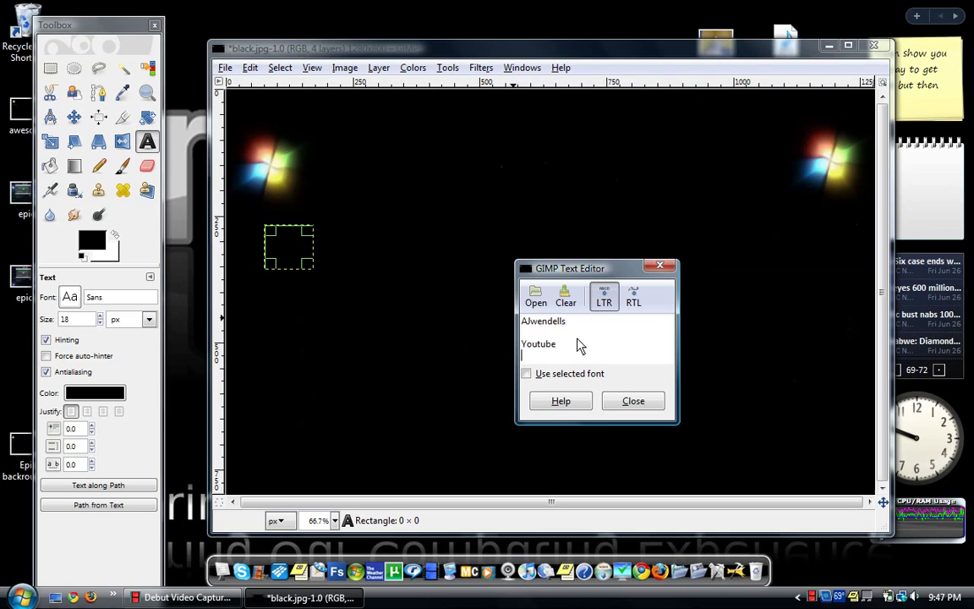
pyautogui.press('Return')
pyautogui.write('Page')
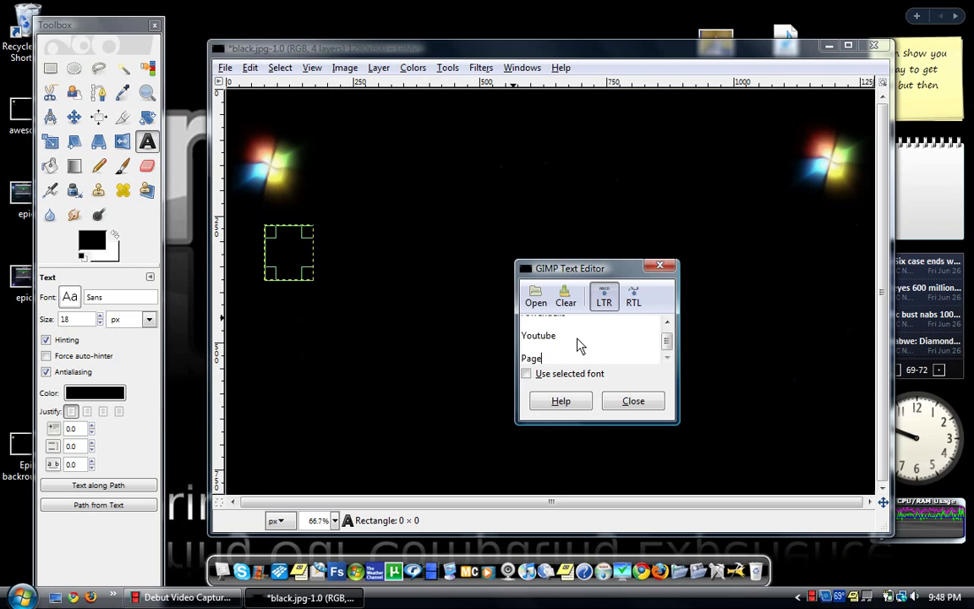
pyautogui.click(105, 396)
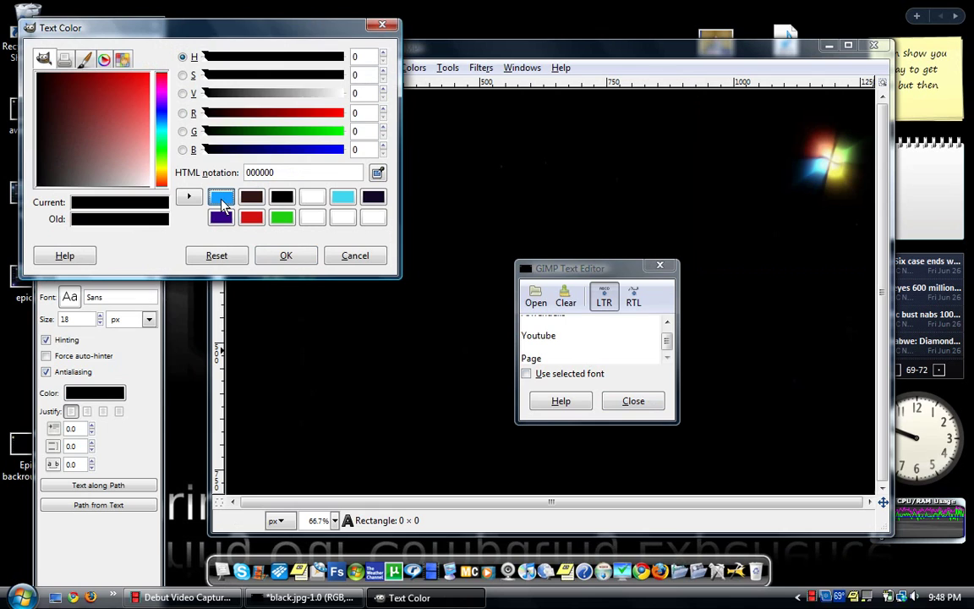
# - Color the left labels light blue (169fff) and enlarge the text box to fit all lines
pyautogui.click(221, 199)
pyautogui.click(285, 257)
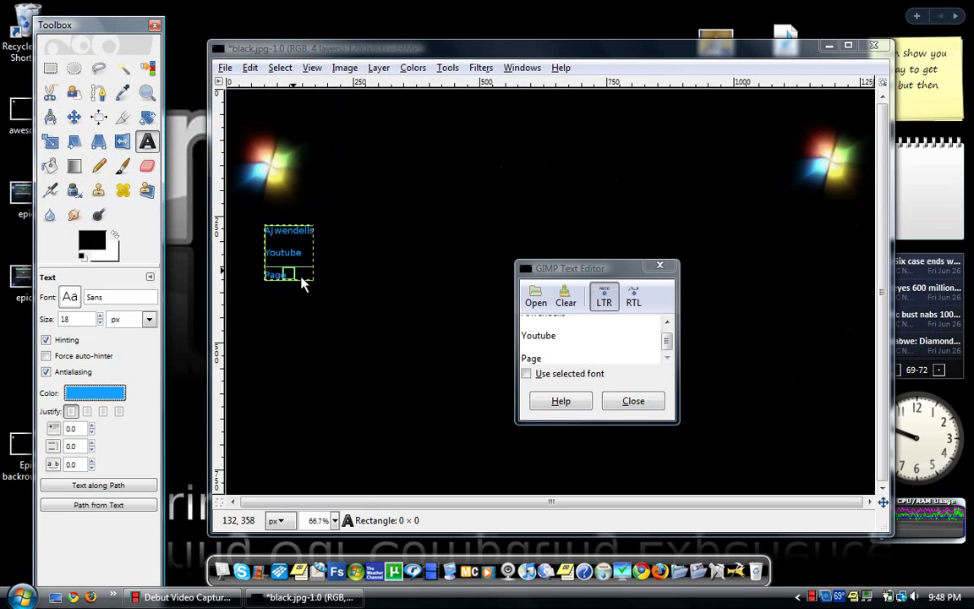
pyautogui.moveTo(272, 286); pyautogui.dragTo(248, 407)
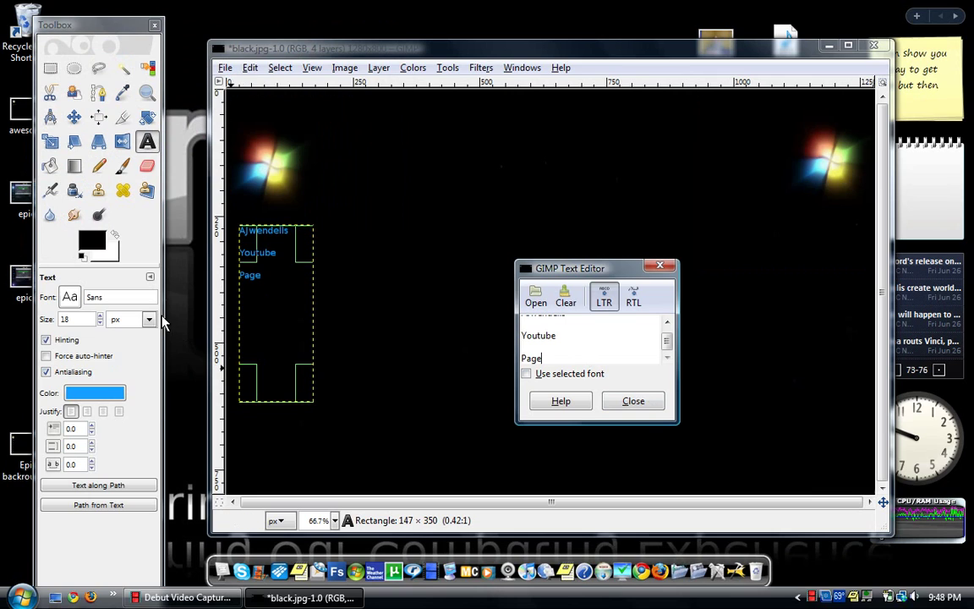
# - Set the left label text size to 25 px
pyautogui.click(100, 315)
pyautogui.moveTo(100, 316); pyautogui.dragTo(100, 316)
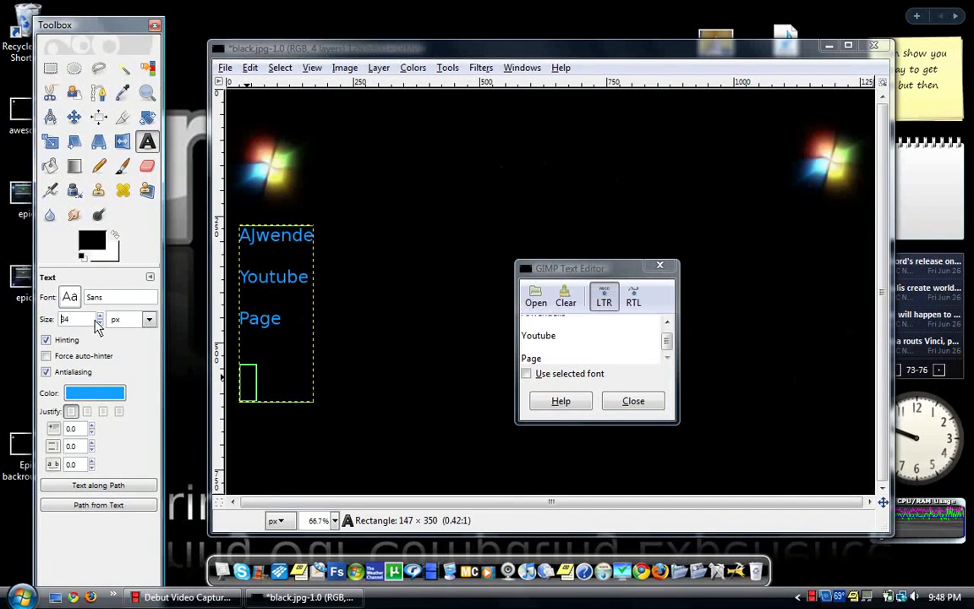
pyautogui.moveTo(99, 322); pyautogui.dragTo(99, 322)
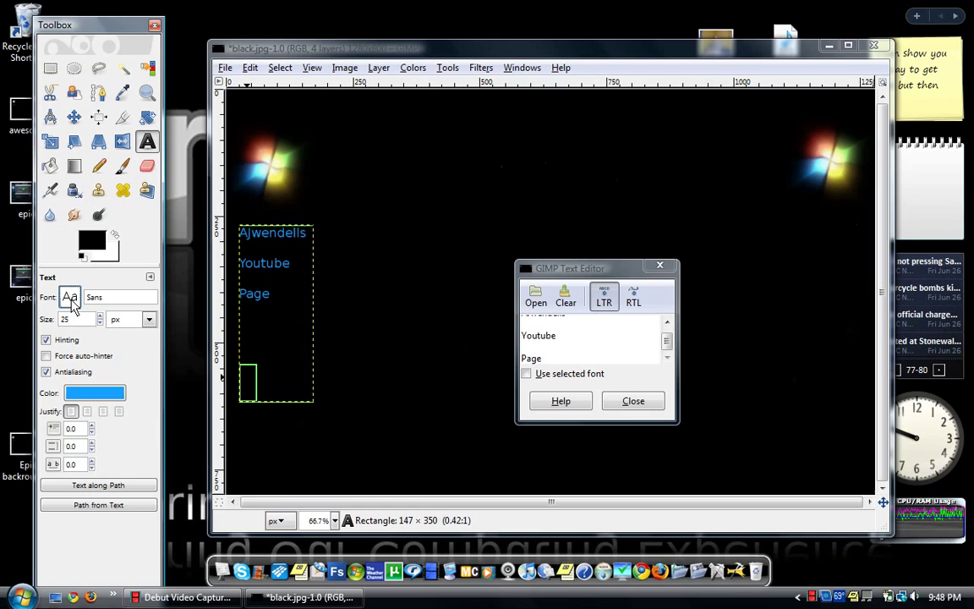
# - Switch the left labels to Smudger LET Ultra-Light at 36 px and close the text editor
pyautogui.click(71, 300)
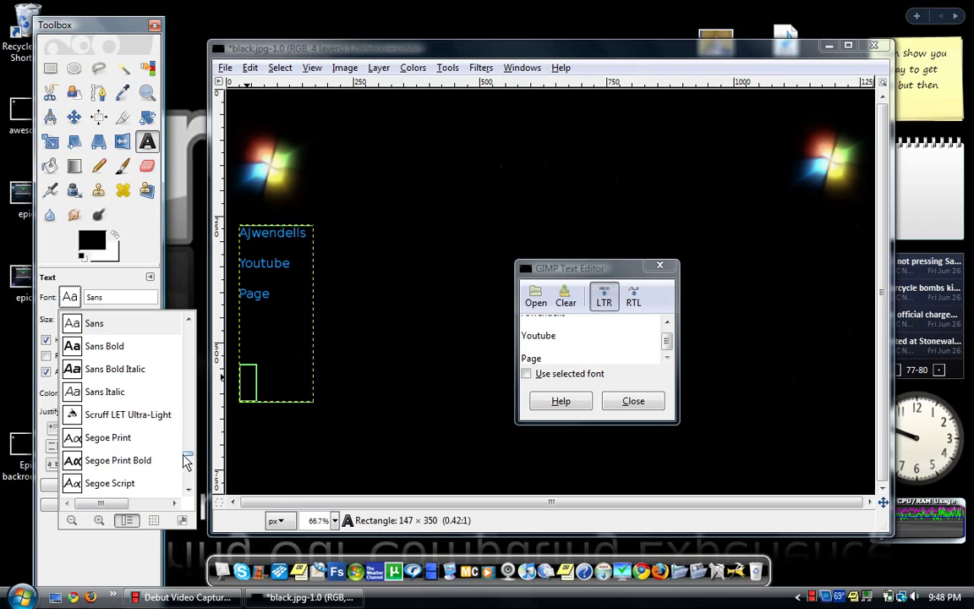
pyautogui.scroll(-2, 187, 461)
pyautogui.scroll(-3, 188, 464)
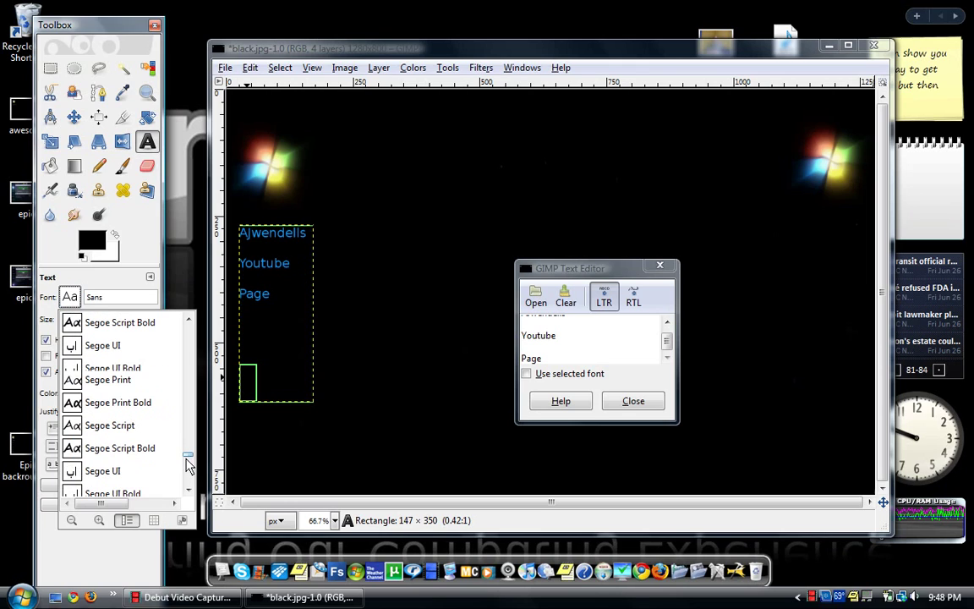
pyautogui.scroll(-8, 189, 460)
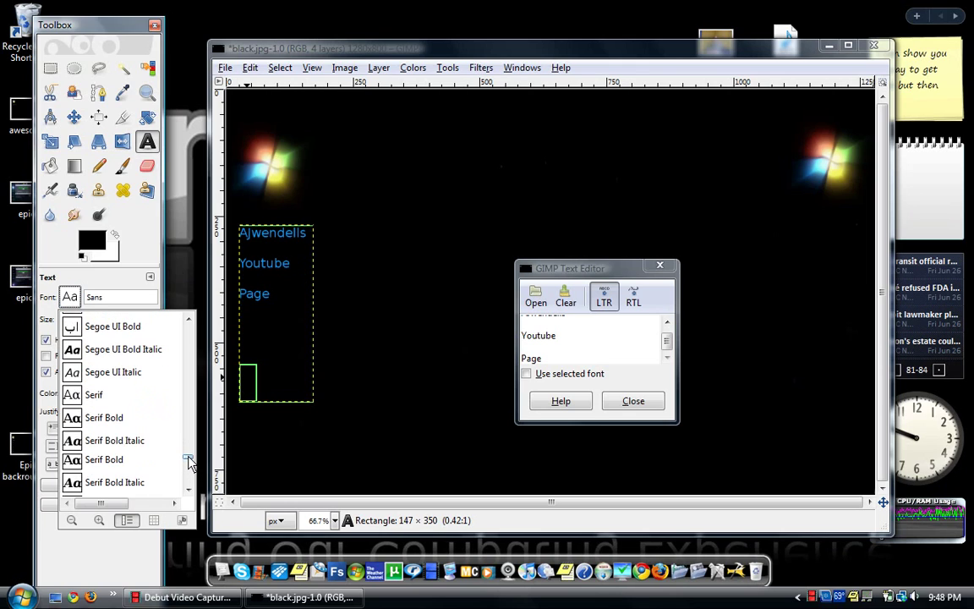
pyautogui.scroll(-10, 188, 463)
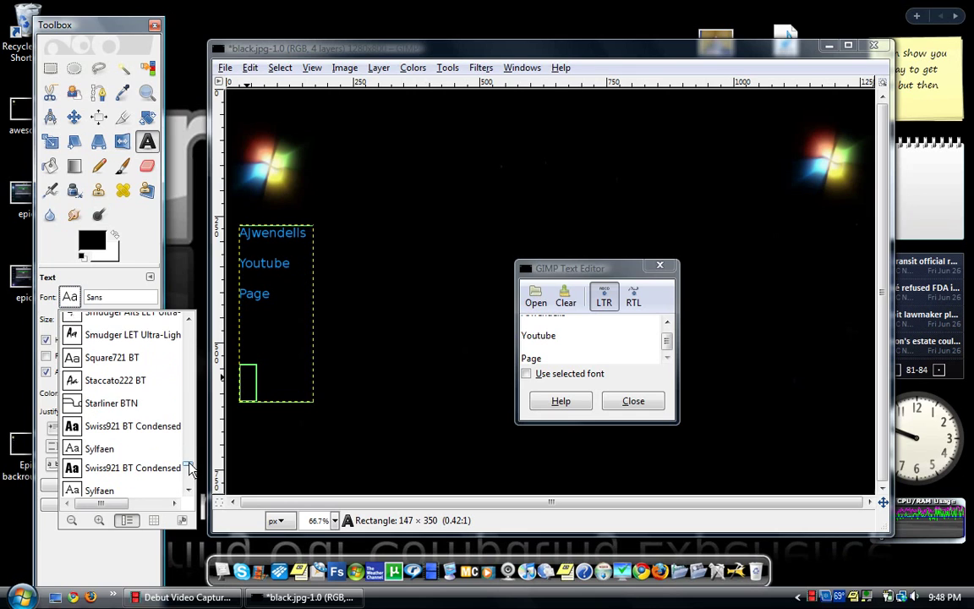
pyautogui.scroll(3, 190, 466)
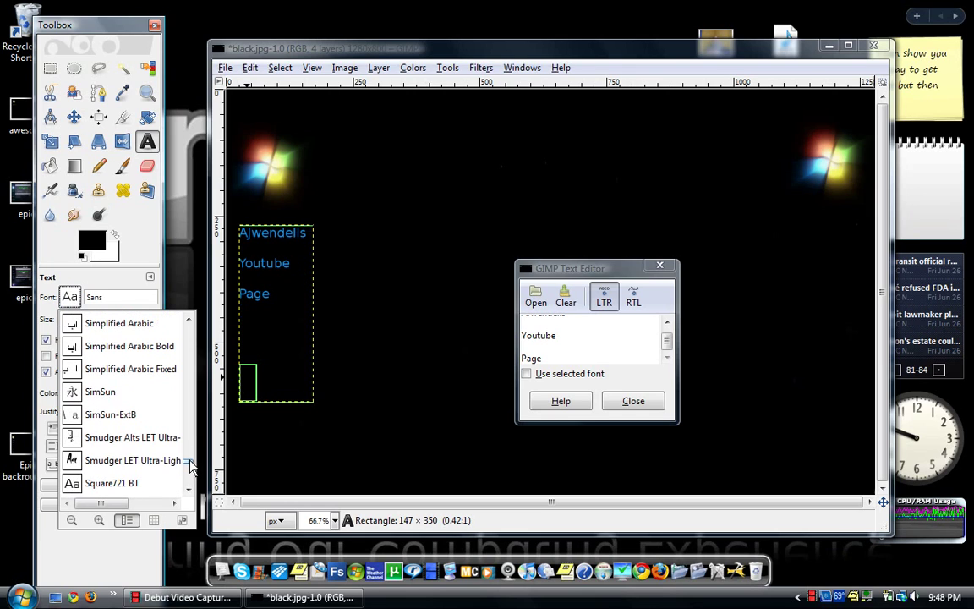
pyautogui.click(131, 460)
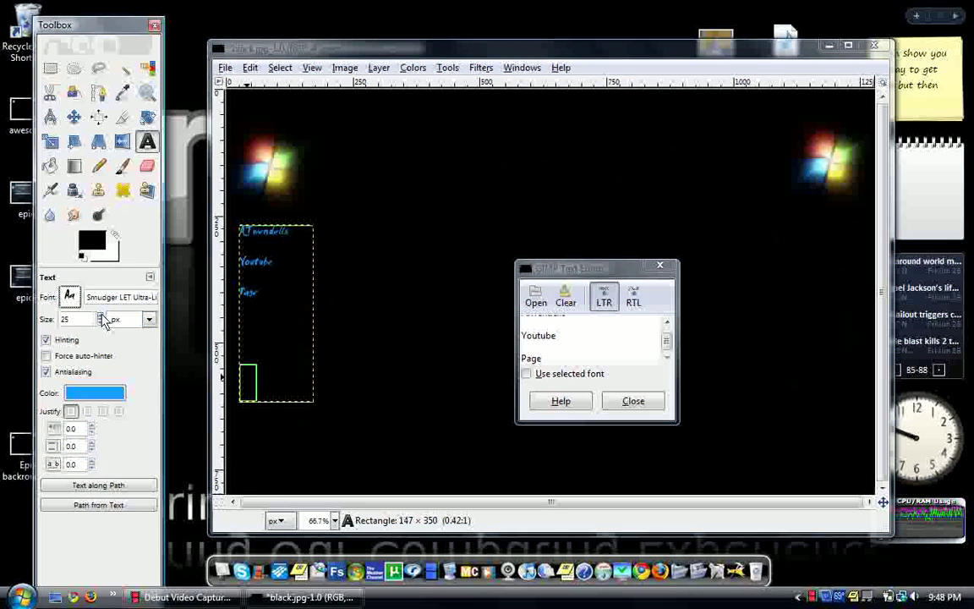
pyautogui.scroll(8, 101, 317)
pyautogui.scroll(3, 100, 317)
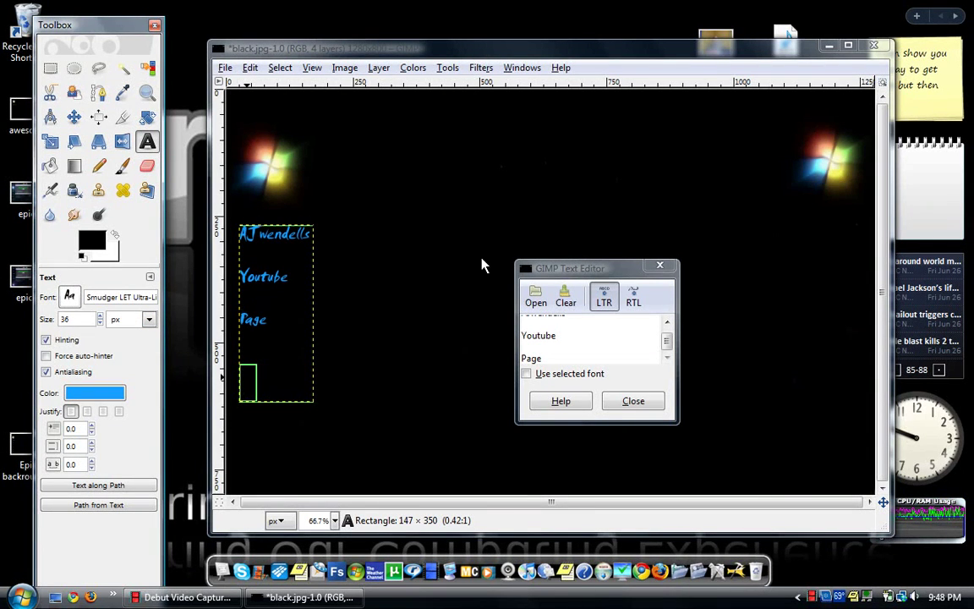
pyautogui.click(634, 401)
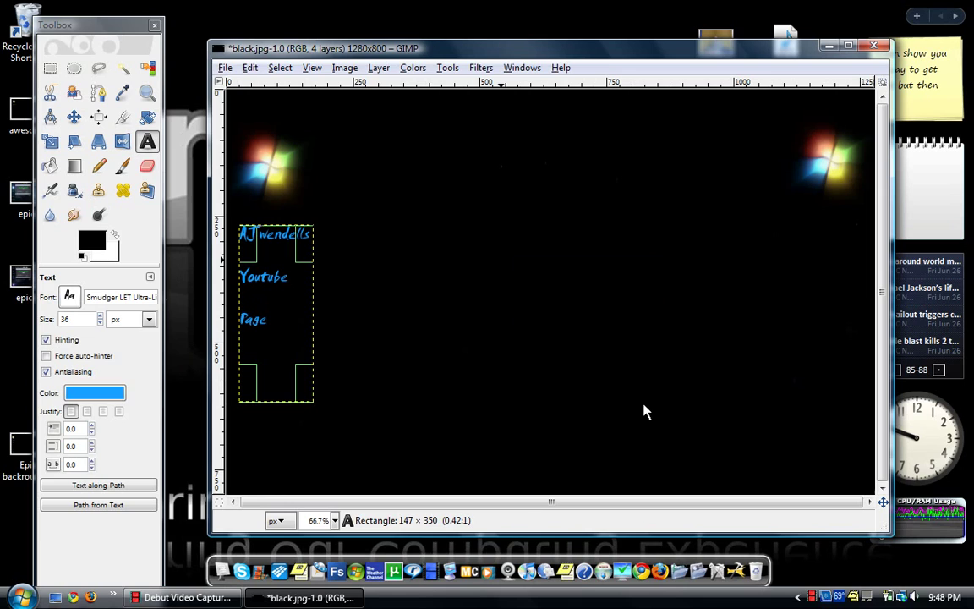
# - Type a right-side text block reading Tech, Reviews, Freeware, Subscribe on separate lines, shifted slightly left
pyautogui.click(830, 228)
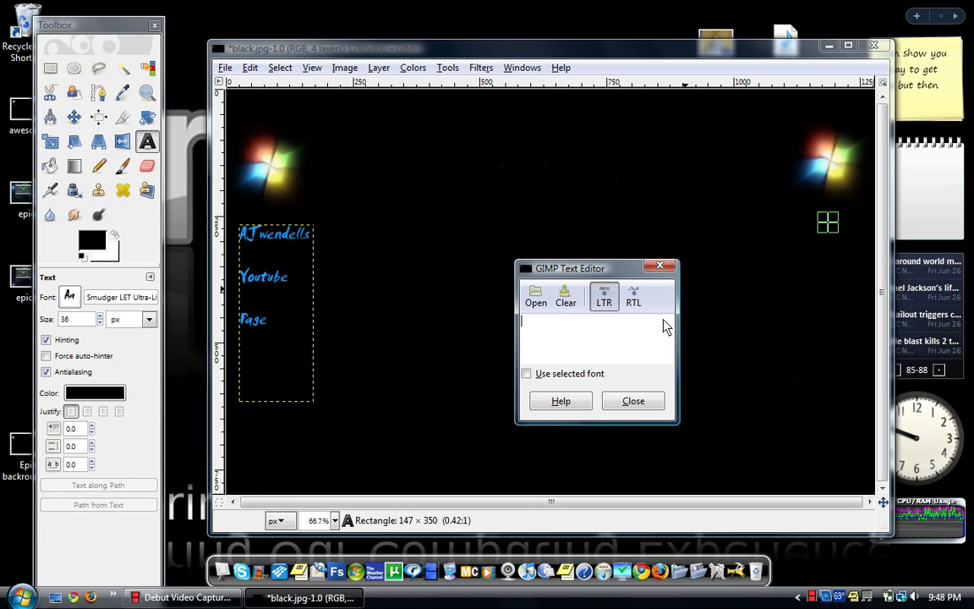
pyautogui.write('Yec')
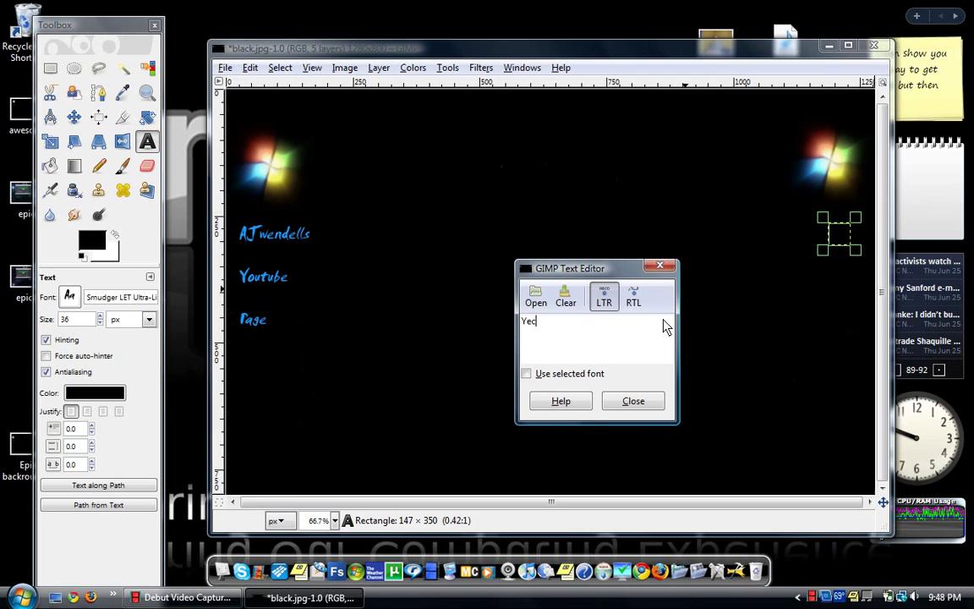
pyautogui.press('BackSpace')
pyautogui.press('BackSpace')
pyautogui.press('BackSpace')
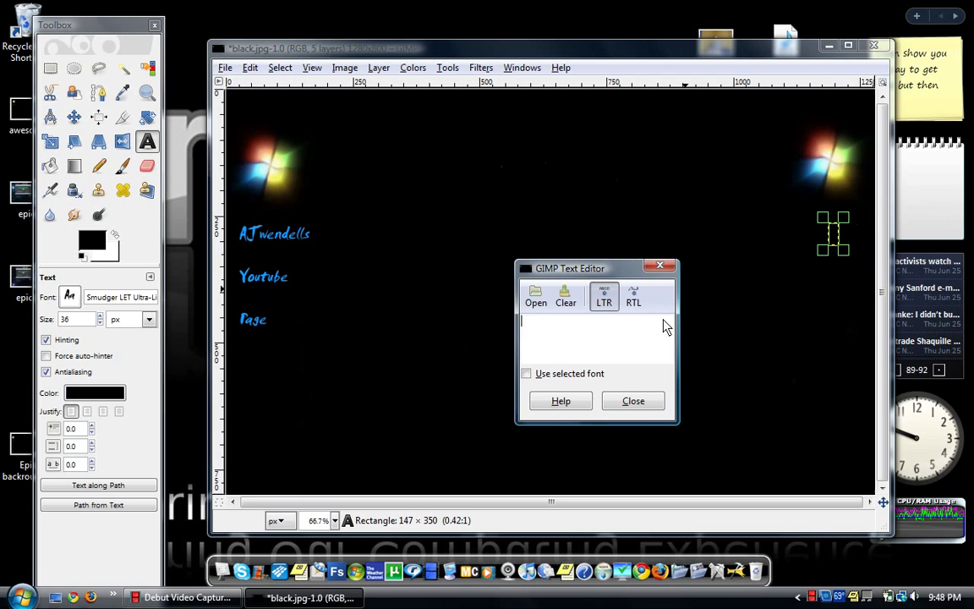
pyautogui.write('Tech')
pyautogui.press('Return')
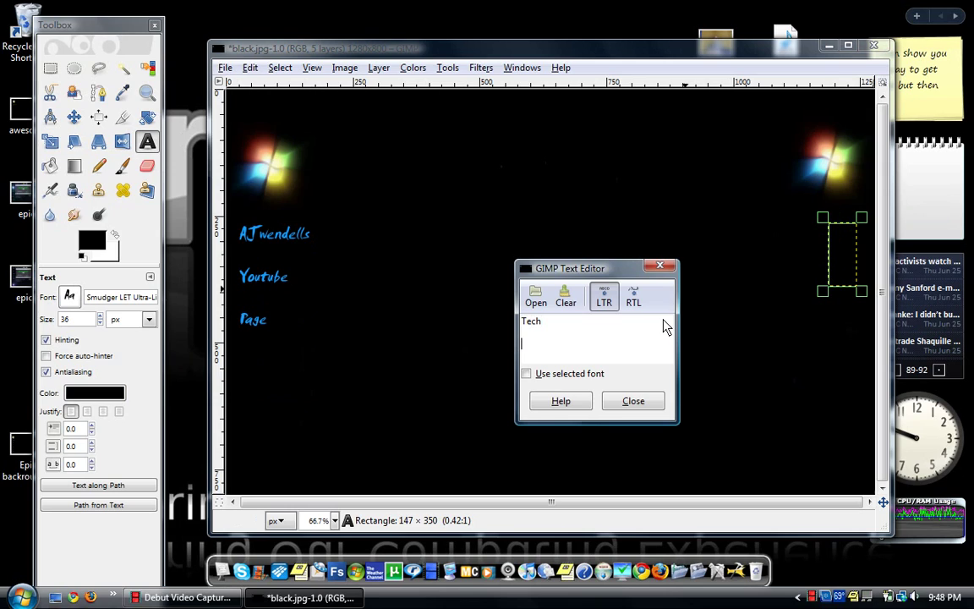
pyautogui.write('Reviews')
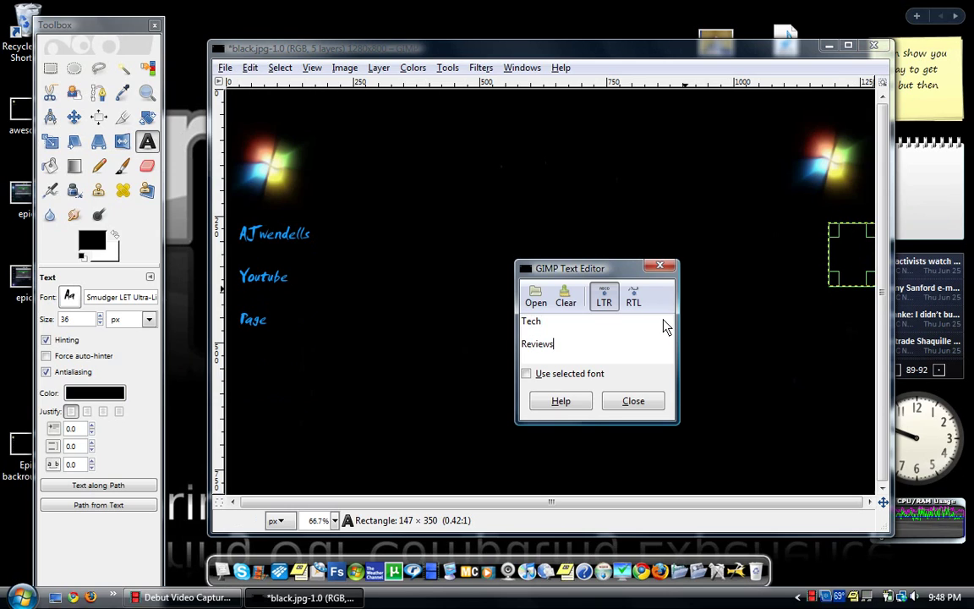
pyautogui.press('Return')
pyautogui.write('Fr')
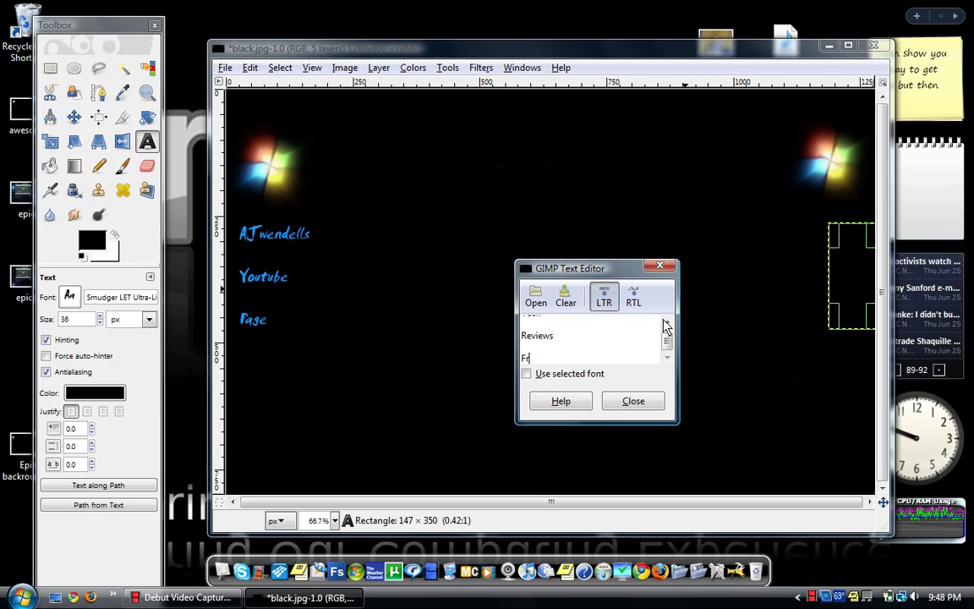
pyautogui.write('eeware')
pyautogui.press('Return')
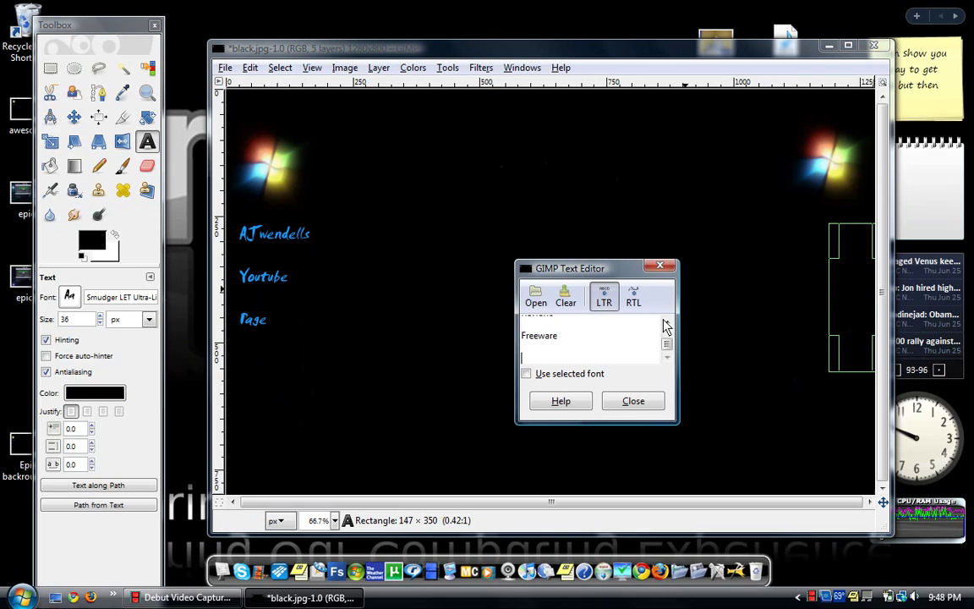
pyautogui.write('Subscribe')
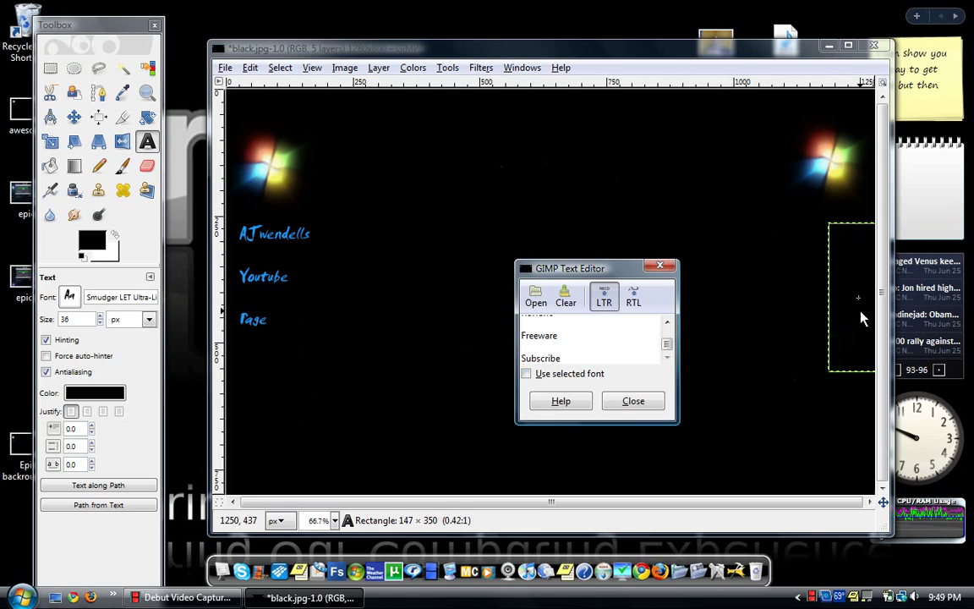
pyautogui.moveTo(863, 316); pyautogui.dragTo(834, 319)
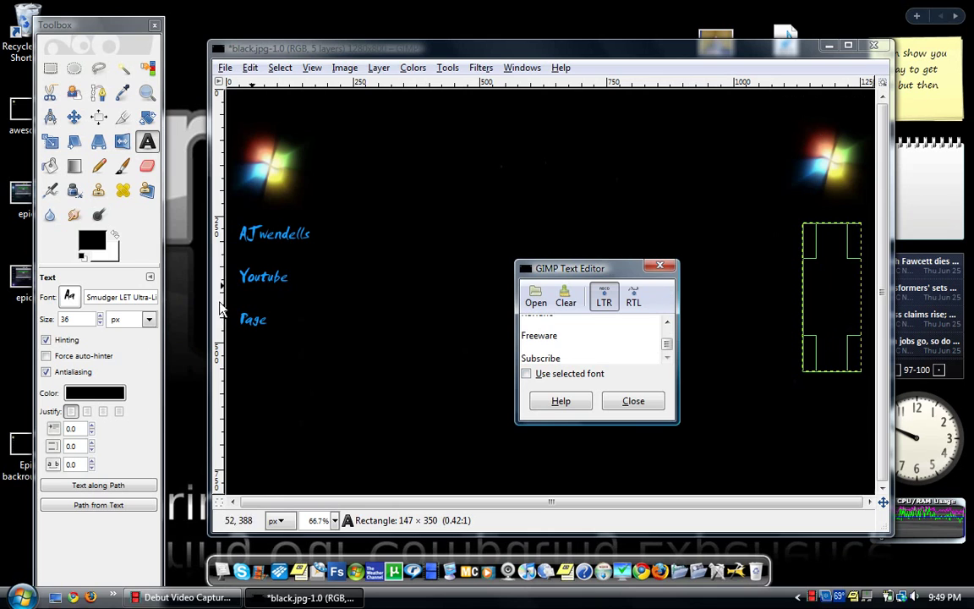
# - Set the right-hand labels' text colour to blue
pyautogui.click(100, 394)
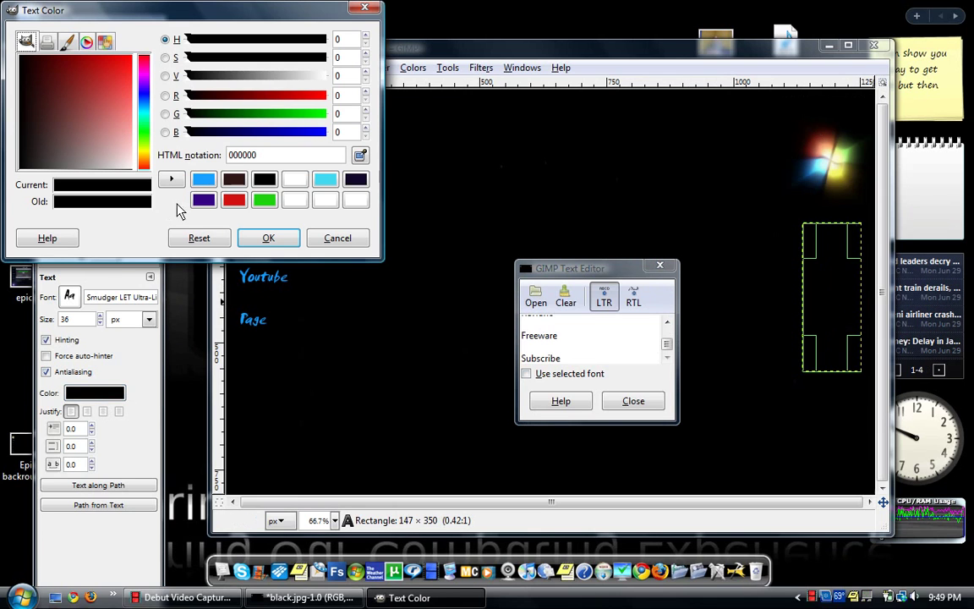
pyautogui.click(206, 183)
pyautogui.click(262, 238)
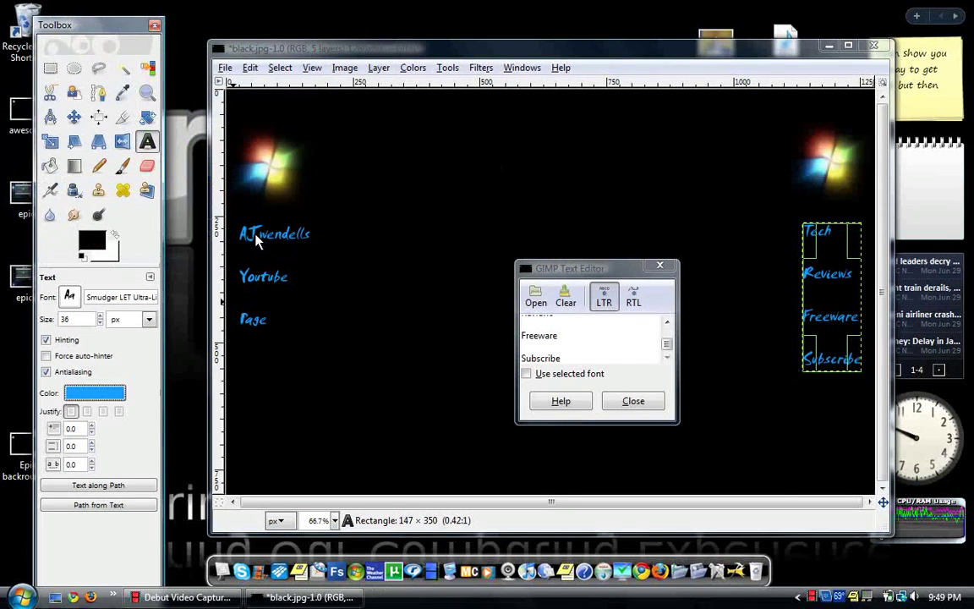
# - Narrow the right text box to hug its words and close the text editor
pyautogui.moveTo(369, 55); pyautogui.dragTo(501, 49)
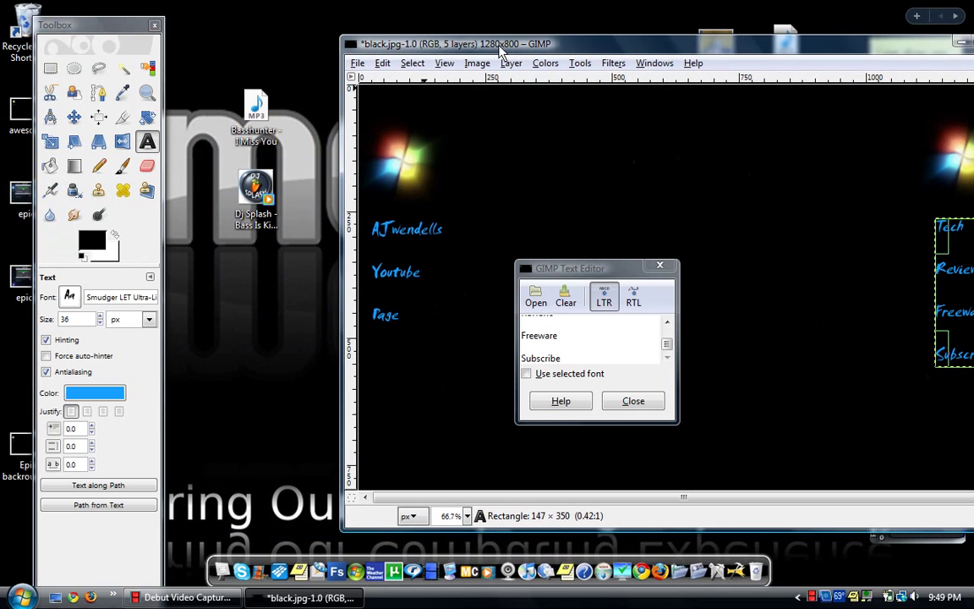
pyautogui.click(253, 110)
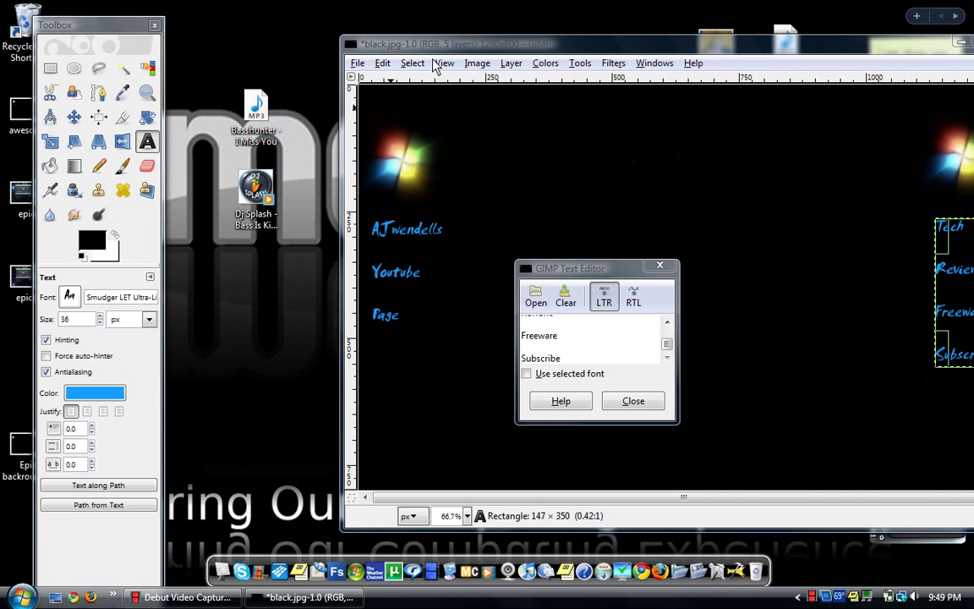
pyautogui.moveTo(452, 50); pyautogui.dragTo(295, 50)
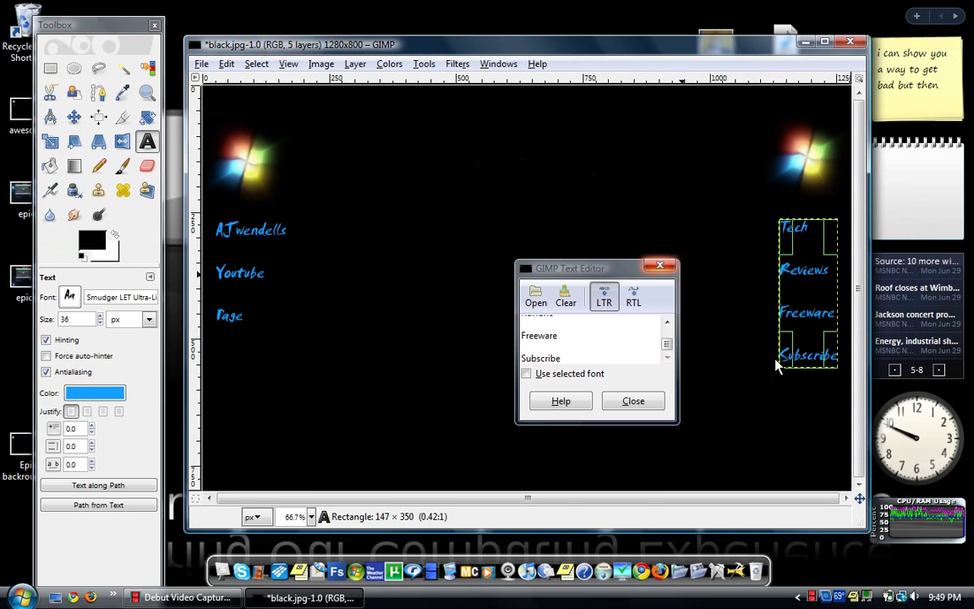
pyautogui.moveTo(784, 362); pyautogui.dragTo(772, 368)
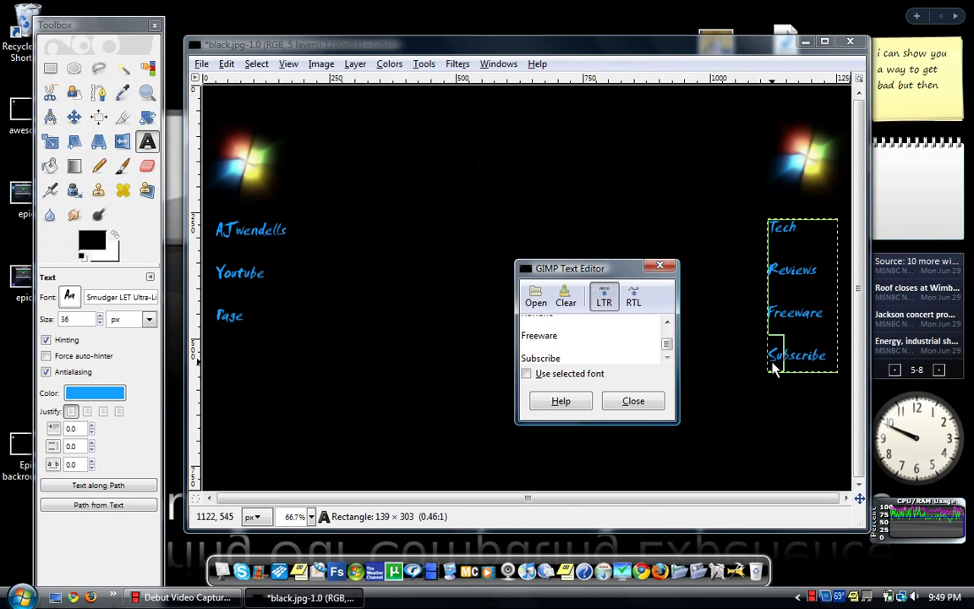
pyautogui.click(659, 265)
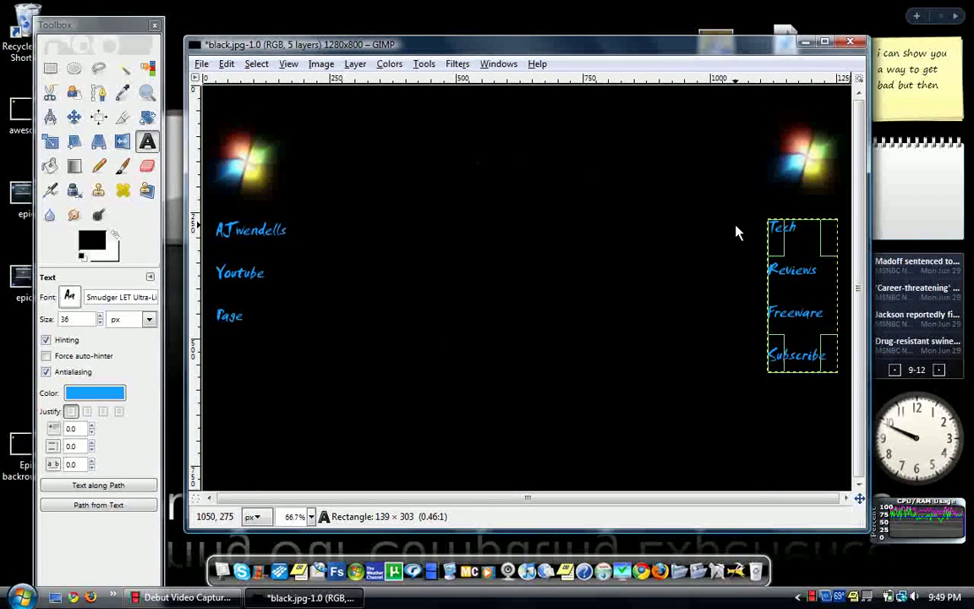
# - Save the banner under the new file name great.jpg on the Desktop
pyautogui.click(203, 66)
pyautogui.click(251, 203)
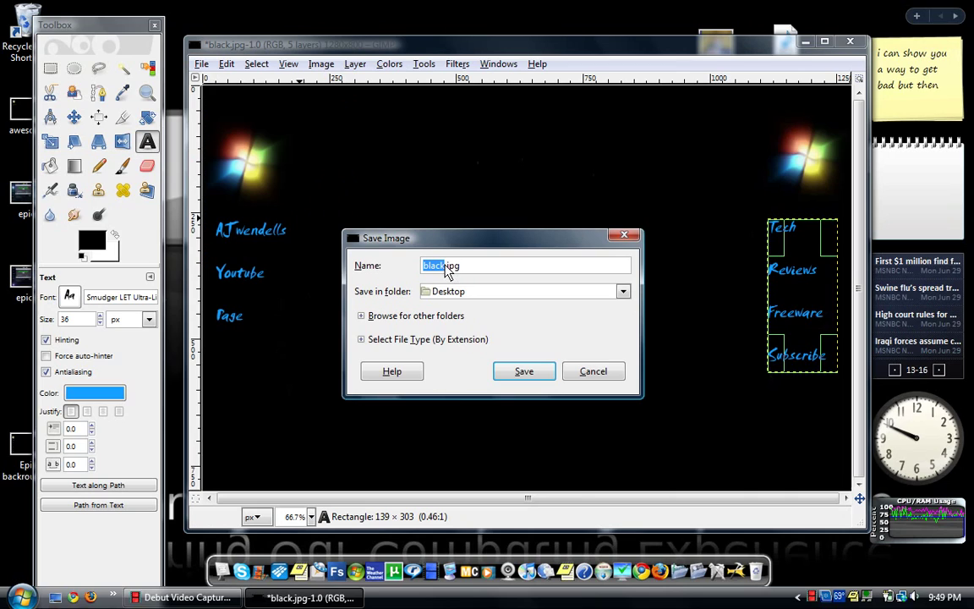
pyautogui.press('BackSpace')
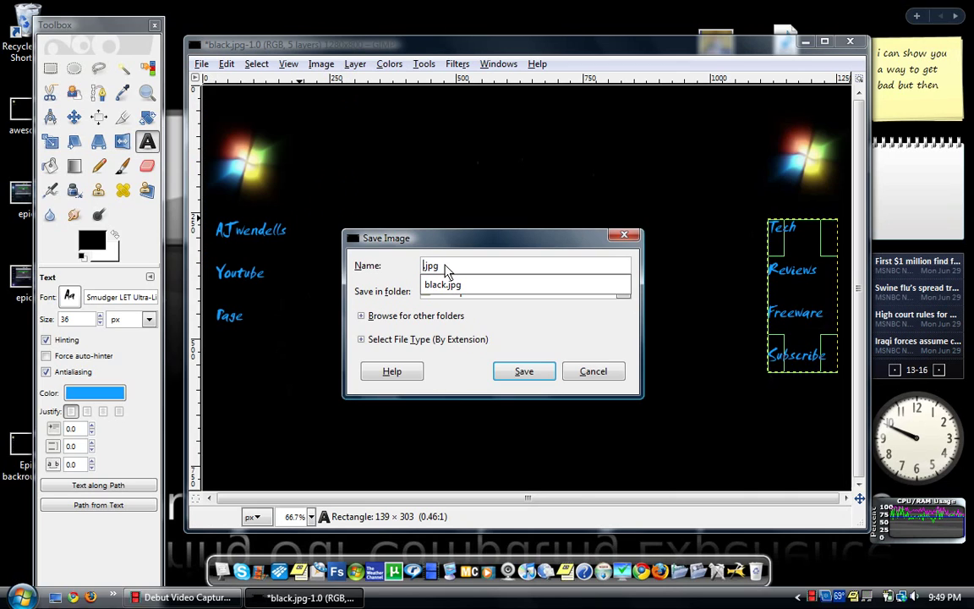
pyautogui.write('grea')
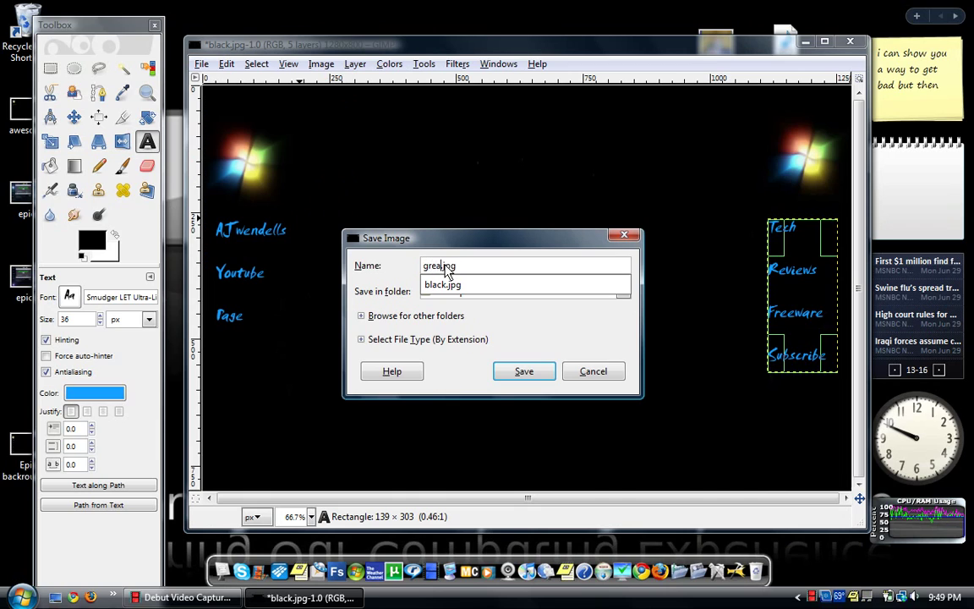
pyautogui.write('t')
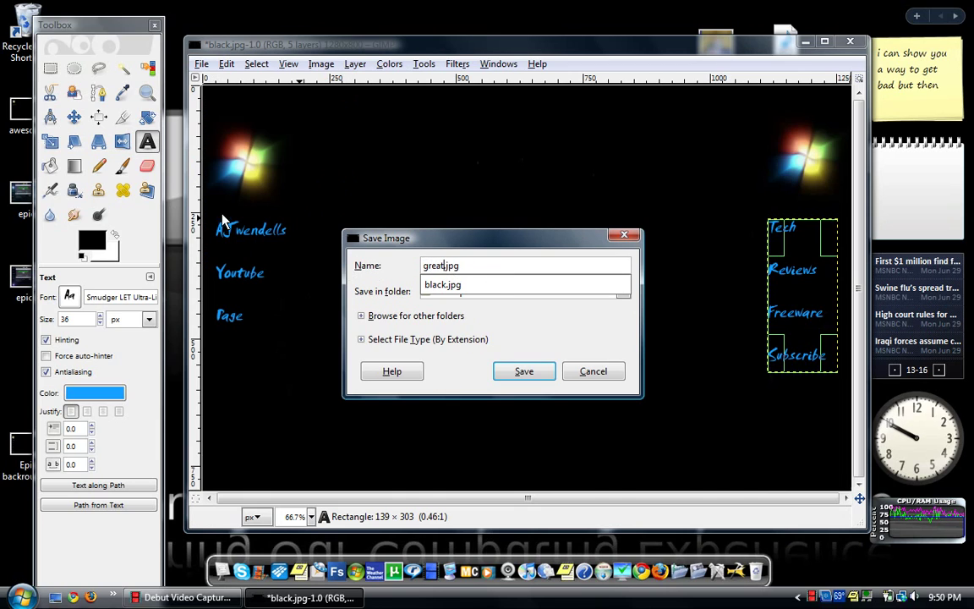
pyautogui.press('Return')
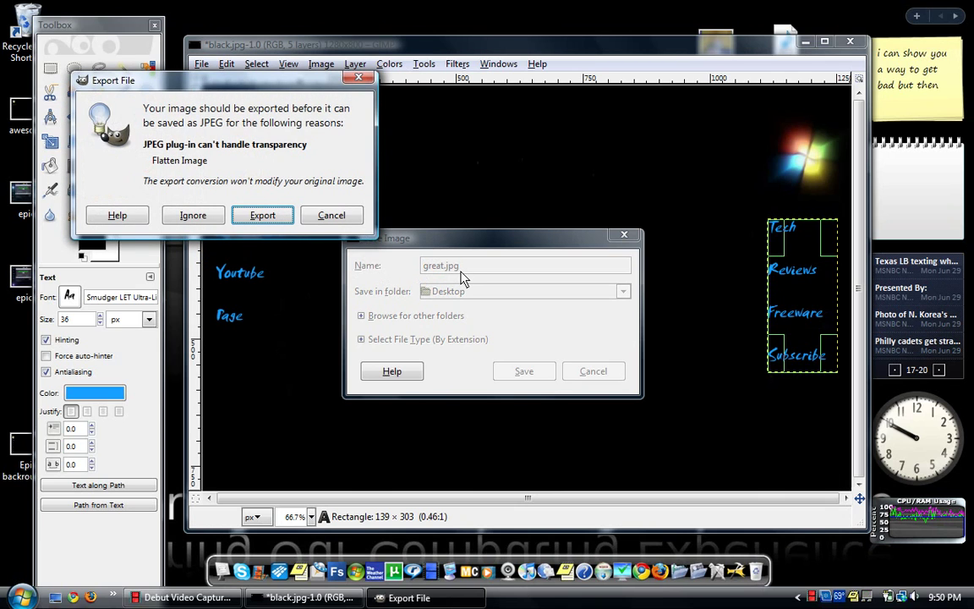
# - Flatten and export the JPEG at quality 80, then preview great.jpg and close it
pyautogui.click(263, 216)
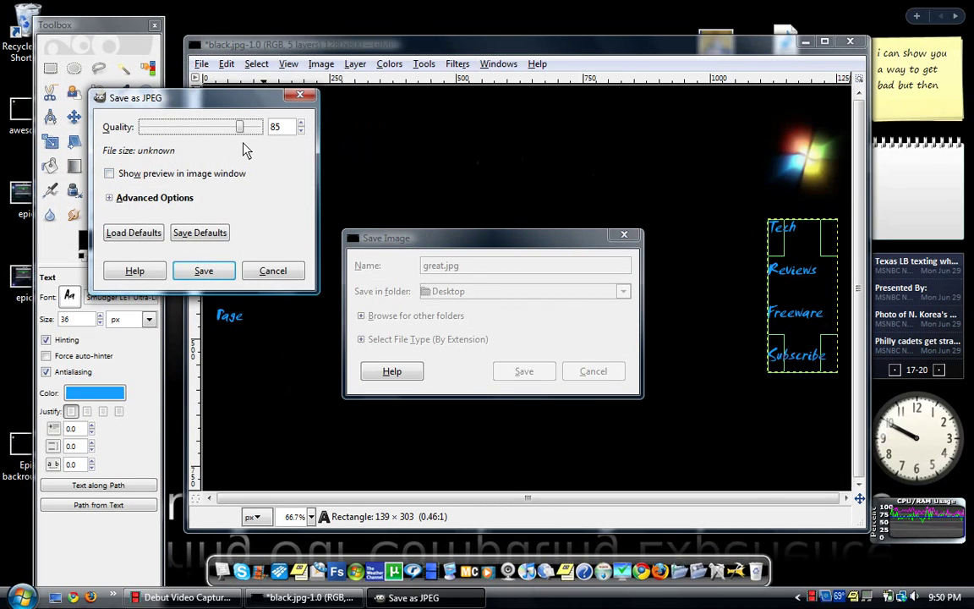
pyautogui.moveTo(239, 126); pyautogui.dragTo(262, 129)
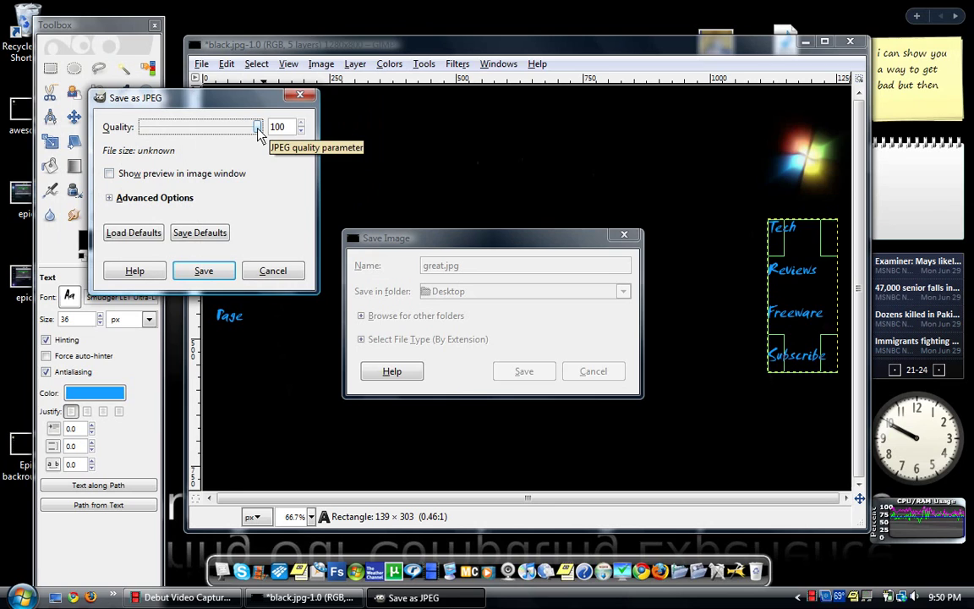
pyautogui.moveTo(258, 128); pyautogui.dragTo(235, 128)
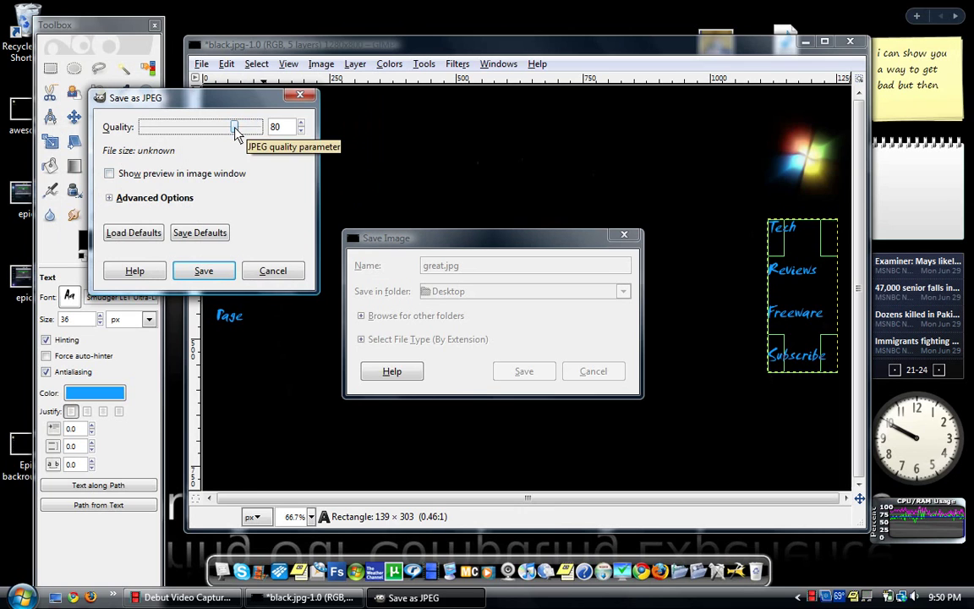
pyautogui.click(205, 269)
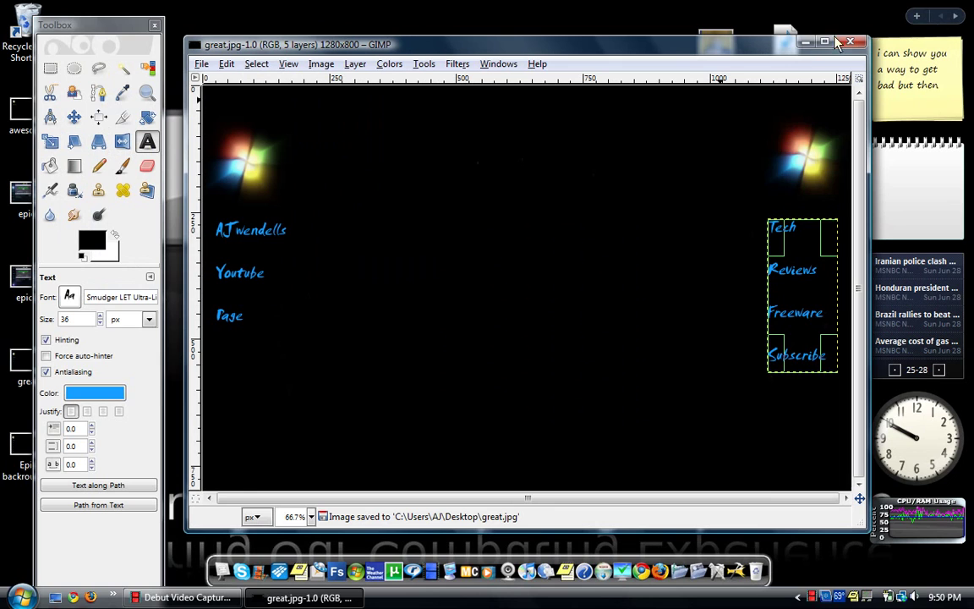
pyautogui.doubleClick(23, 370)
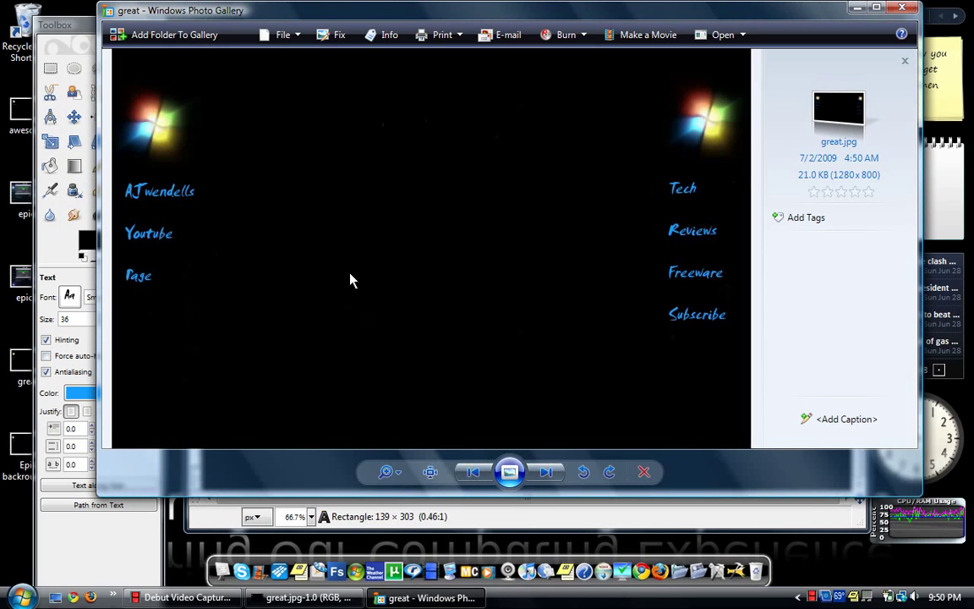
pyautogui.click(902, 11)
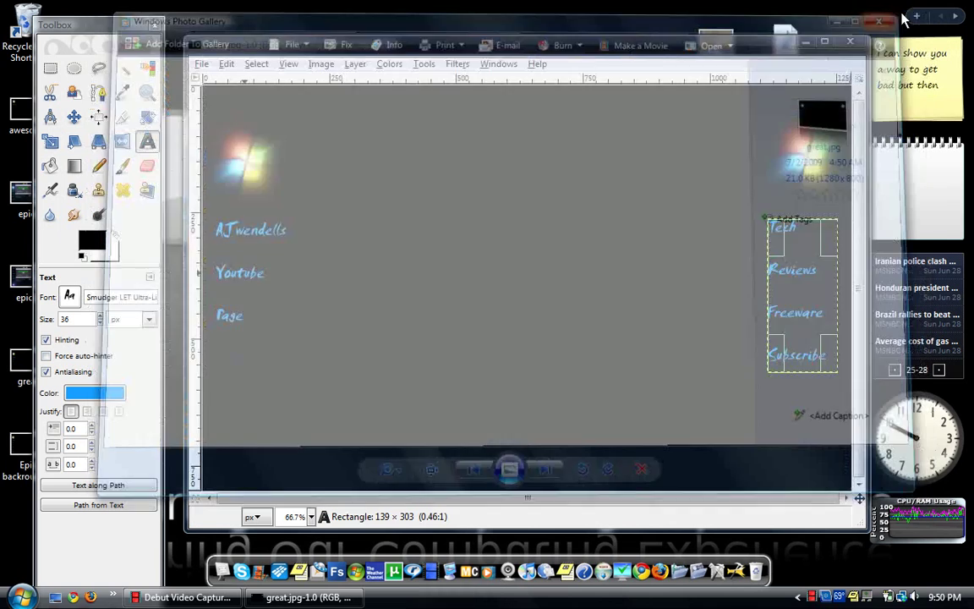
# - Launch Maxthon2, sign in to YouTube with the saved username, and open your channel page
pyautogui.click(112, 598)
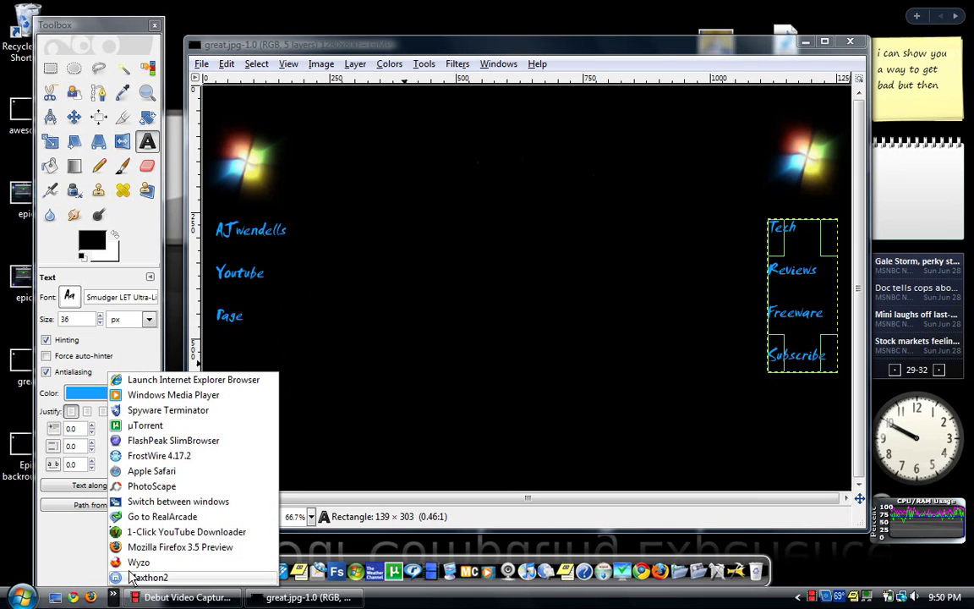
pyautogui.click(131, 574)
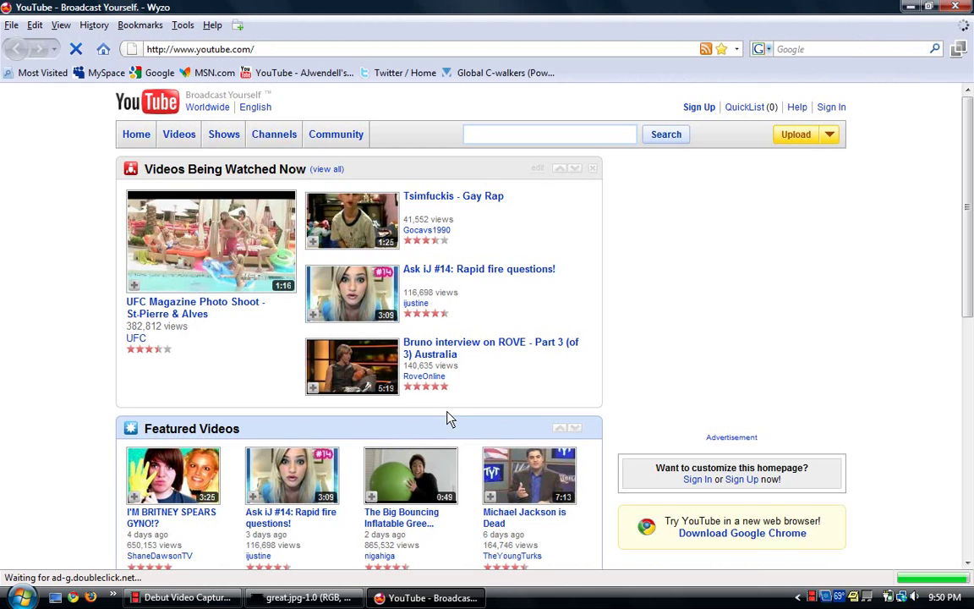
pyautogui.click(834, 113)
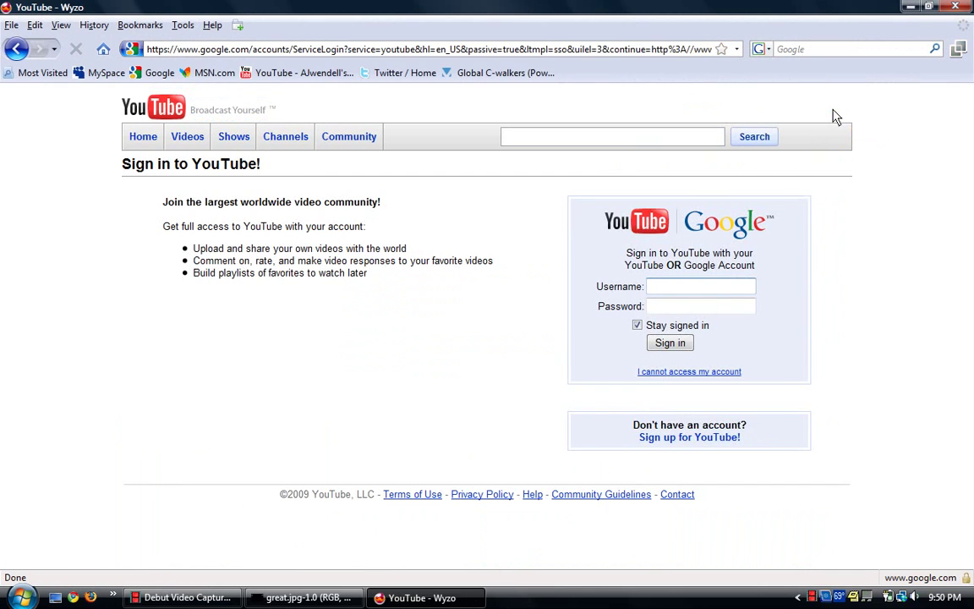
pyautogui.write('AJ')
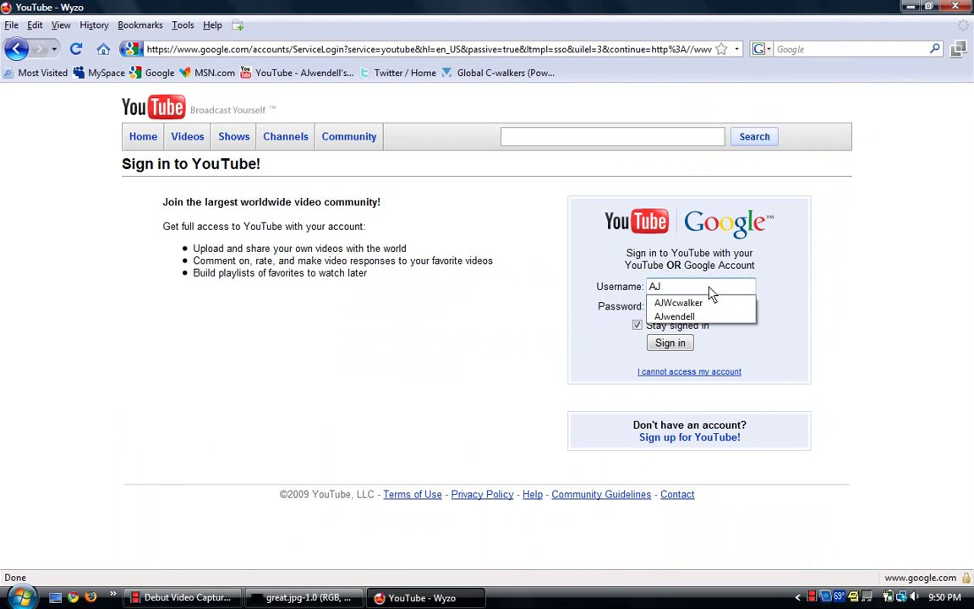
pyautogui.press('Down')
pyautogui.press('Down')
pyautogui.press('Return')
pyautogui.click(669, 346)
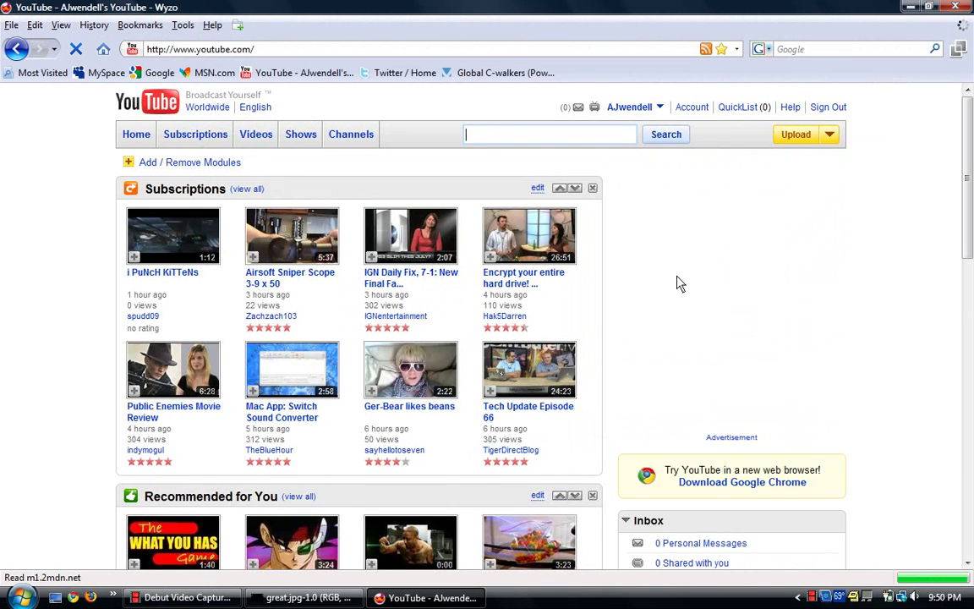
pyautogui.click(651, 111)
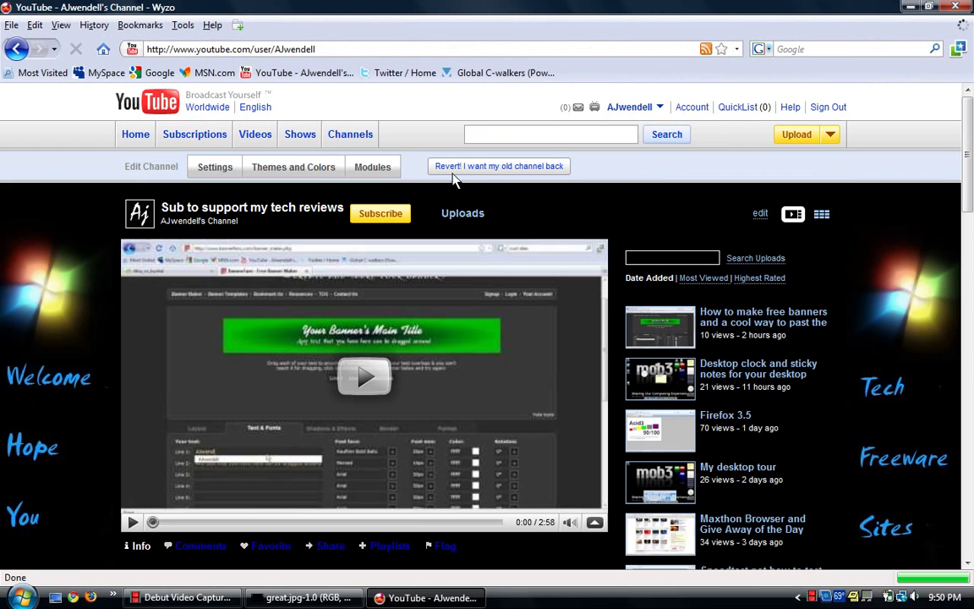
# - Open Themes and Colors with advanced options and browse for a Background Image file
pyautogui.click(301, 169)
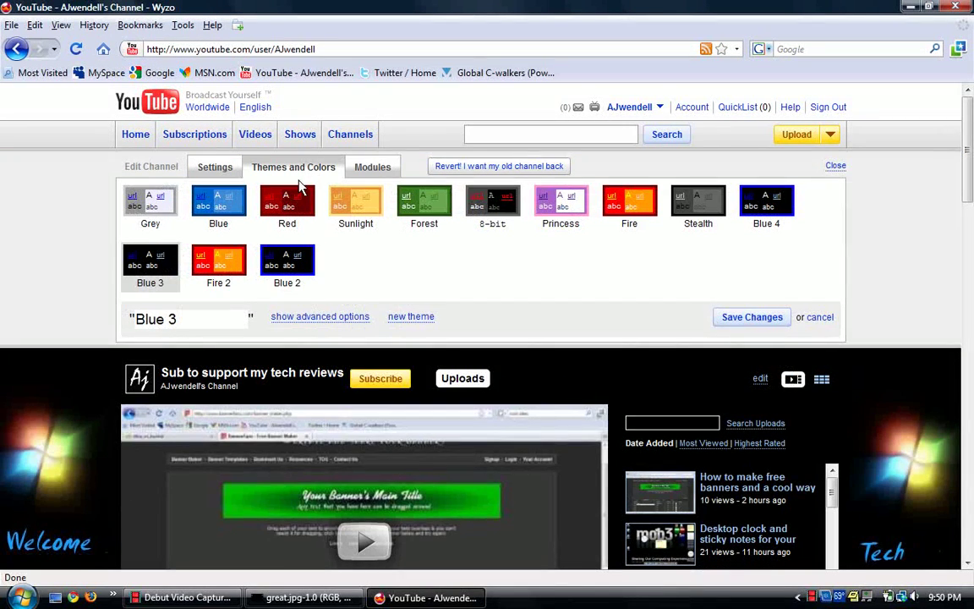
pyautogui.click(316, 318)
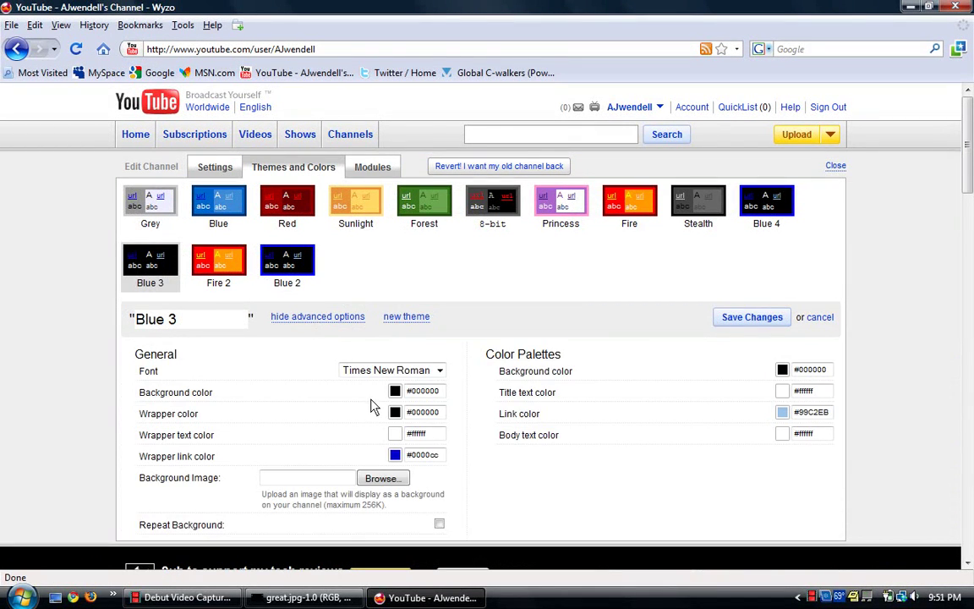
pyautogui.click(379, 480)
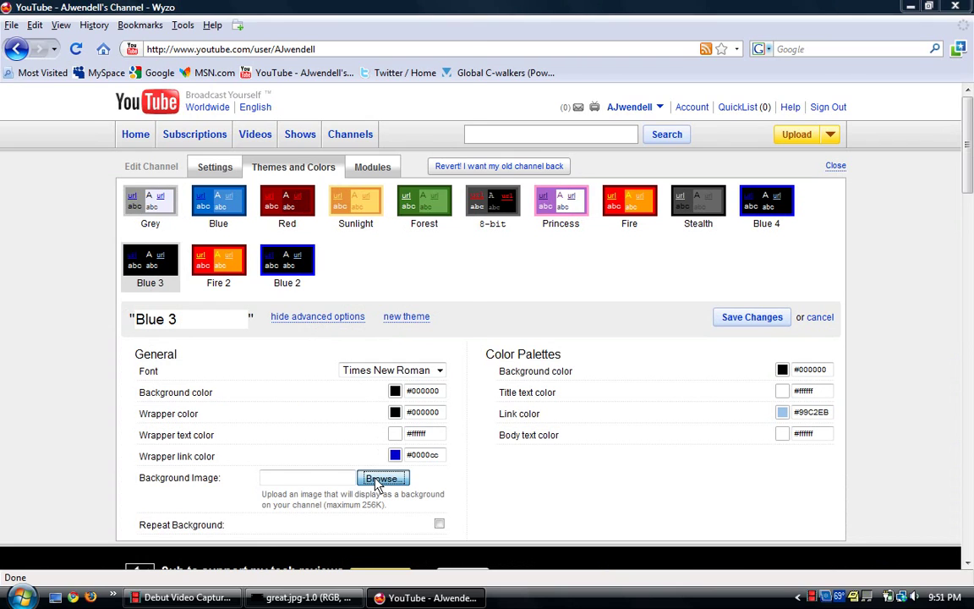
pyautogui.moveTo(451, 110); pyautogui.dragTo(453, 203)
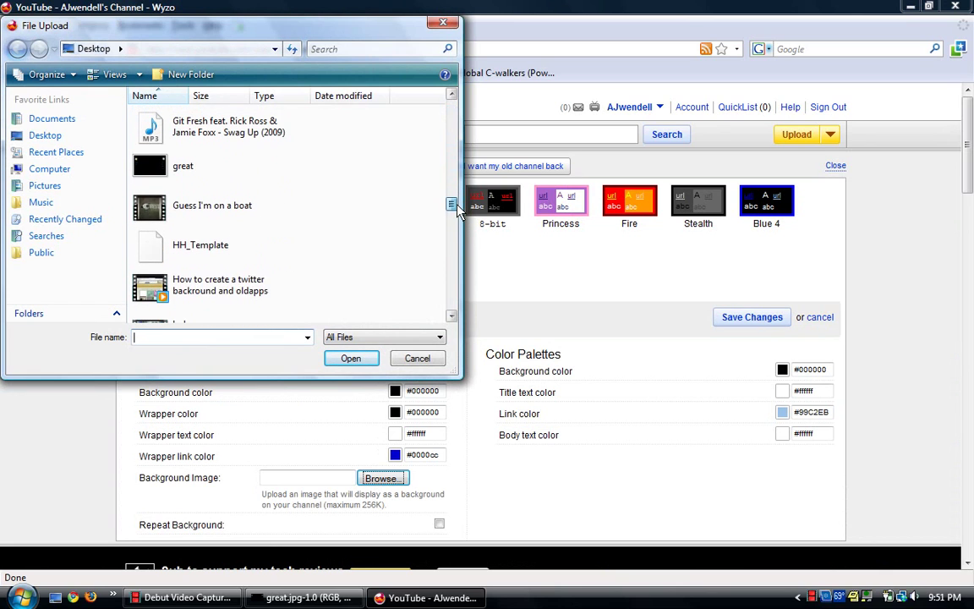
# - Upload great.jpg as the channel background and scroll the page to check the Windows-logo banner
pyautogui.doubleClick(187, 159)
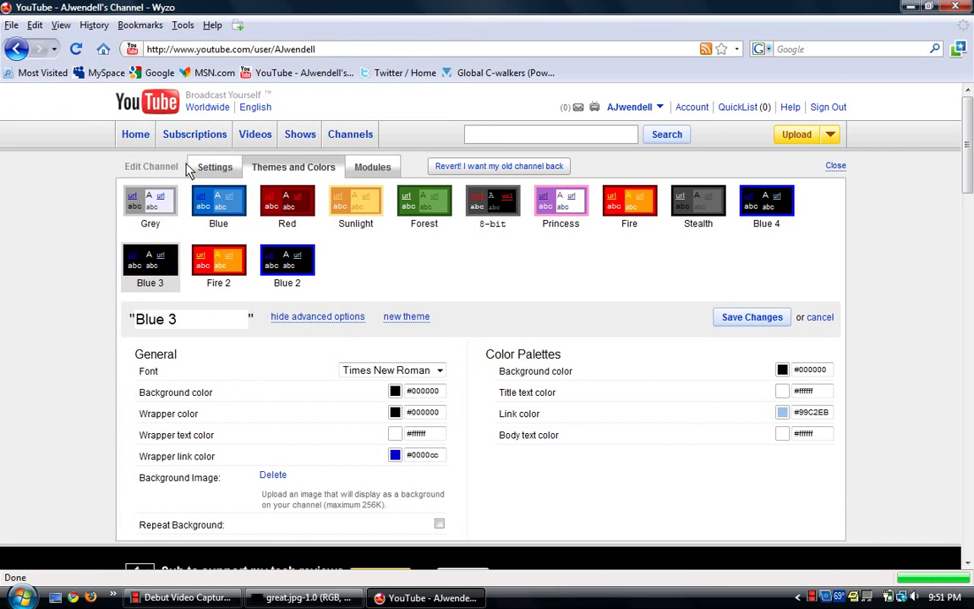
pyautogui.moveTo(971, 175); pyautogui.dragTo(971, 264)
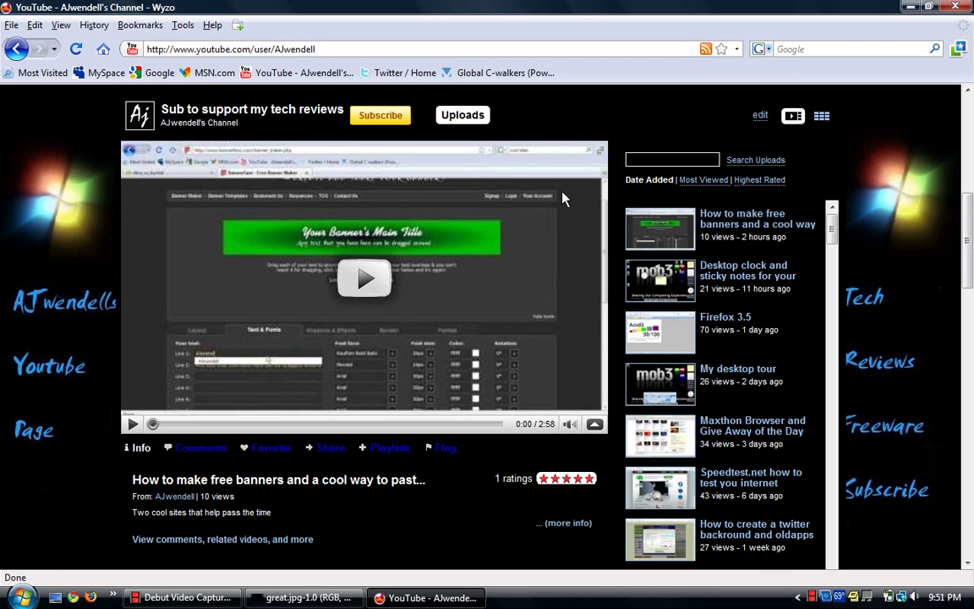
pyautogui.scroll(-3, 971, 252)
pyautogui.moveTo(971, 252); pyautogui.dragTo(971, 210)
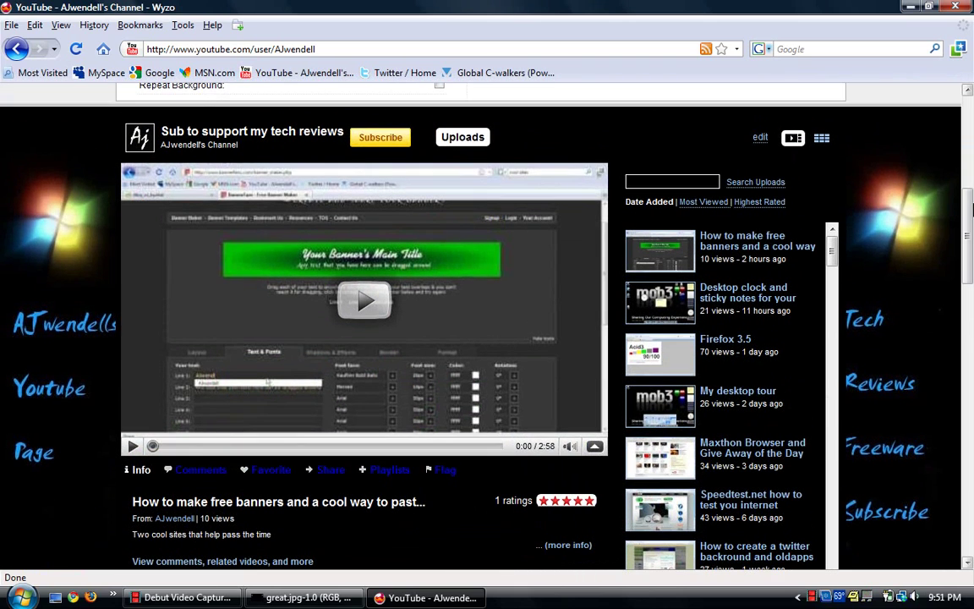
pyautogui.scroll(7, 668, 330)
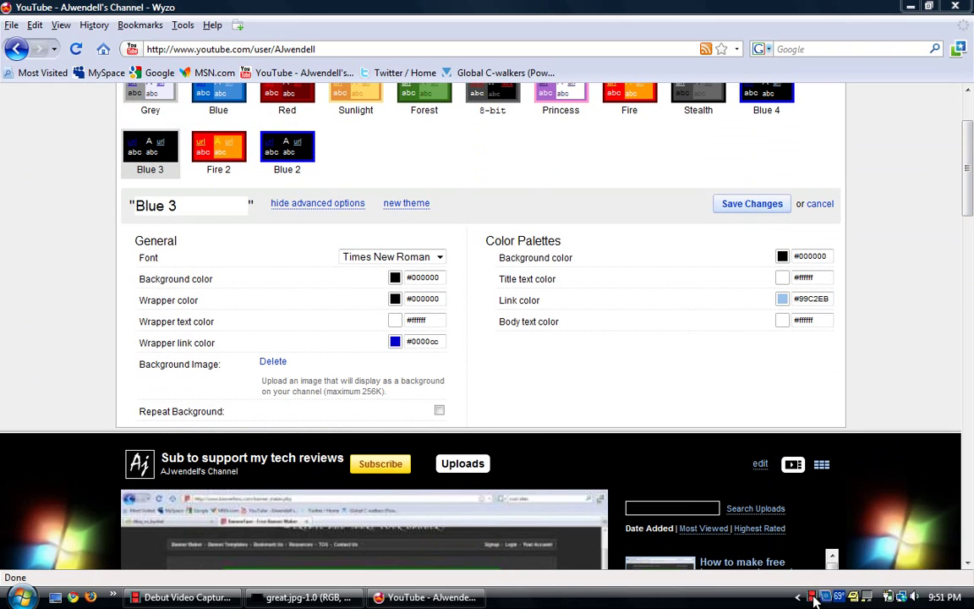
pyautogui.click(812, 598)
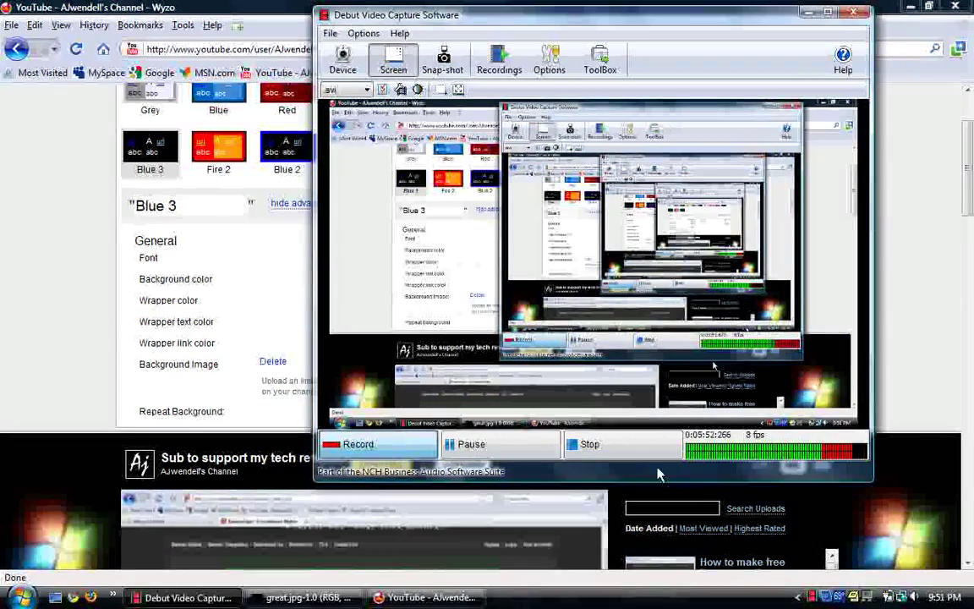